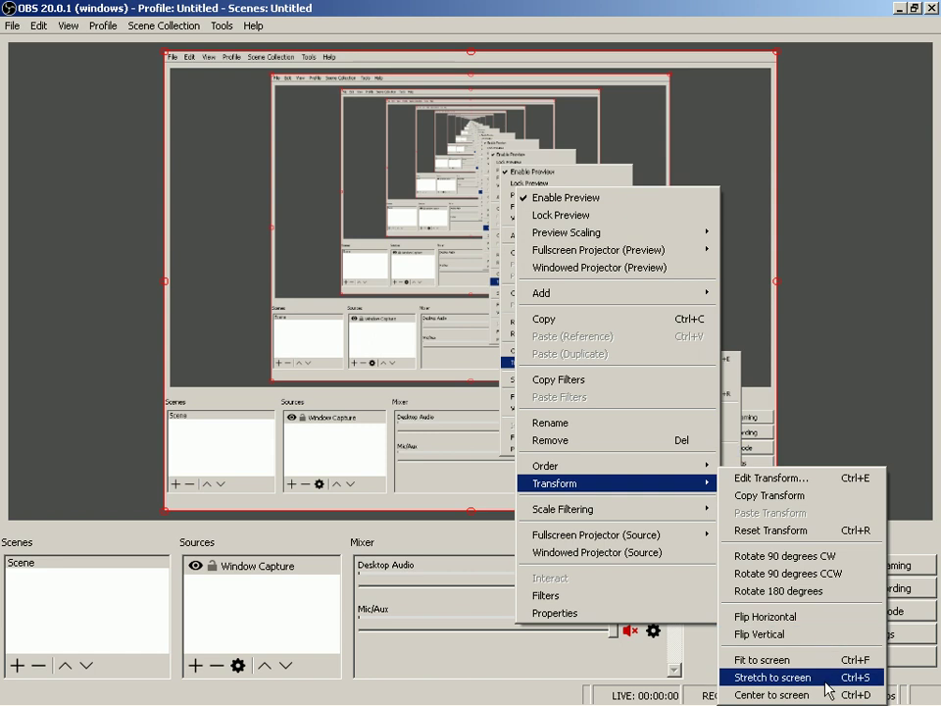
# - Examine the Window Capture item's position, size and bounding box settings in the transform editor, then close it
pyautogui.click(829, 488)
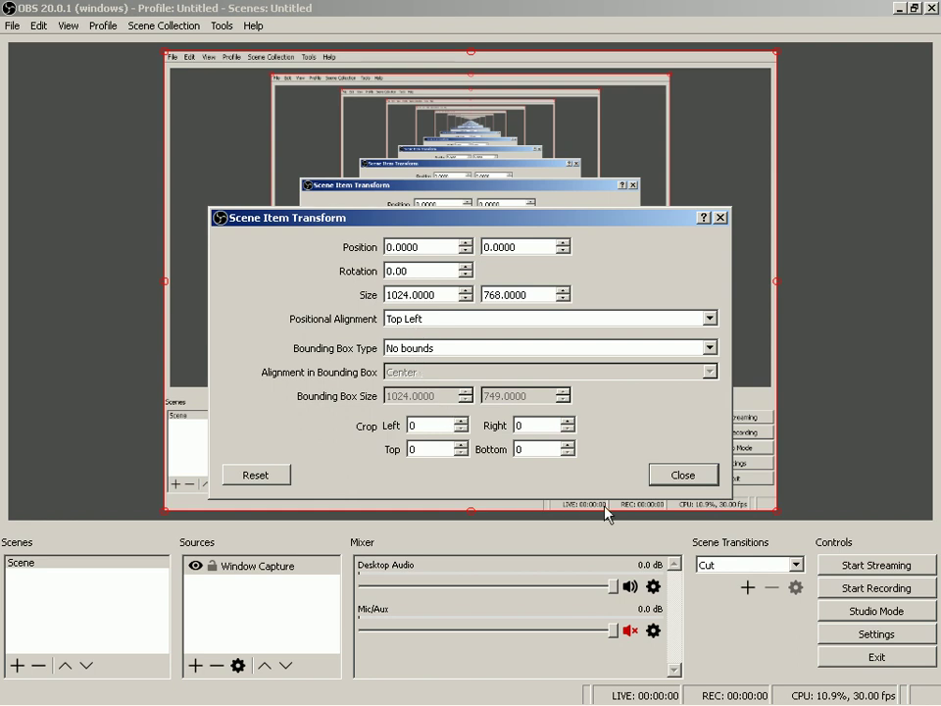
pyautogui.click(703, 480)
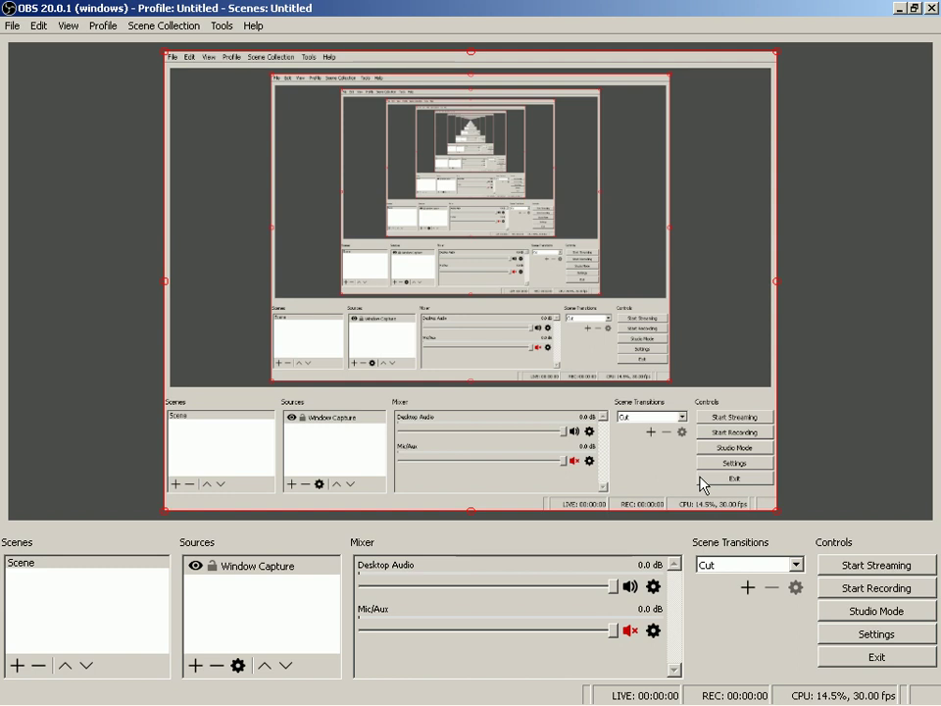
# - Start a test recording and switch to the YouTube page in Firefox
pyautogui.click(877, 587)
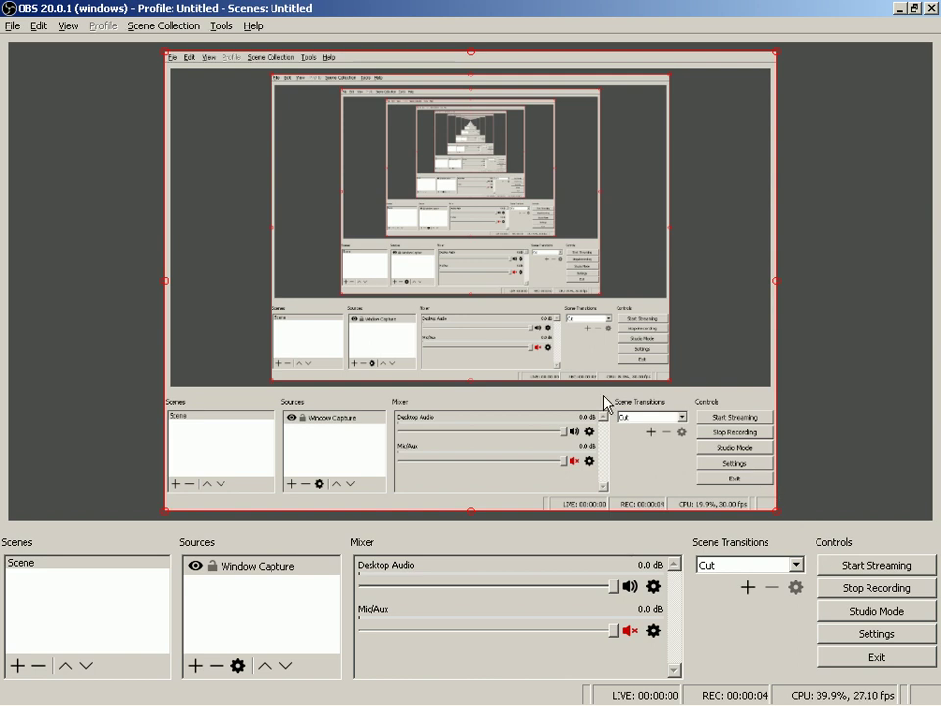
pyautogui.hotkey('alt', 'Tab')
pyautogui.hotkey('alt', 'Tab')
pyautogui.hotkey('alt', 'Tab')
pyautogui.hotkey('alt', 'Tab')
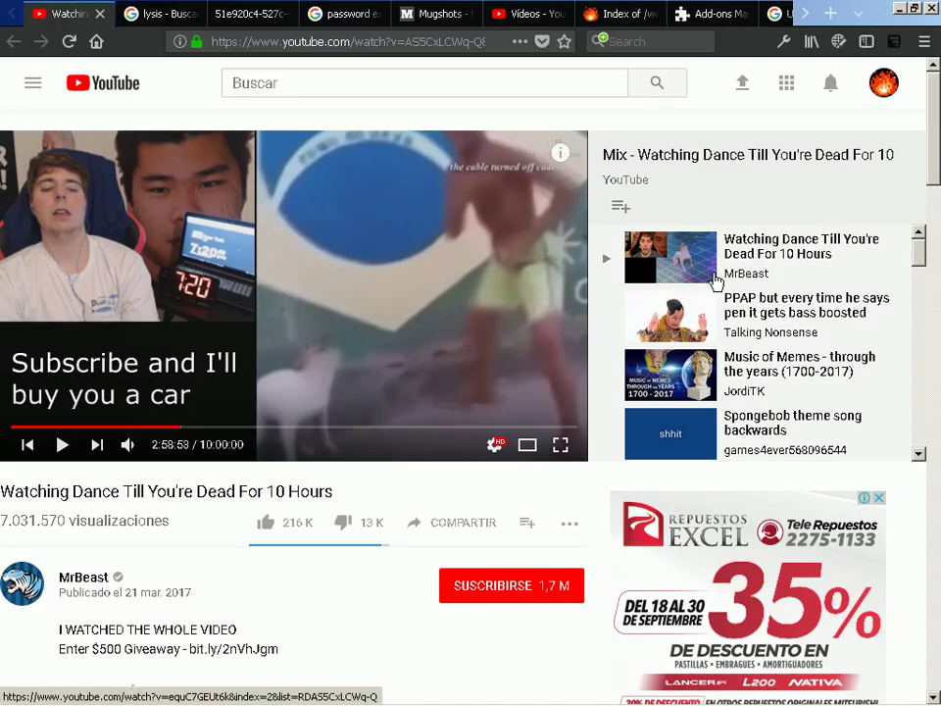
# - Scroll through the YouTube mix playlist as test footage, return to OBS and stop the recording
pyautogui.scroll(-5, 774, 270)
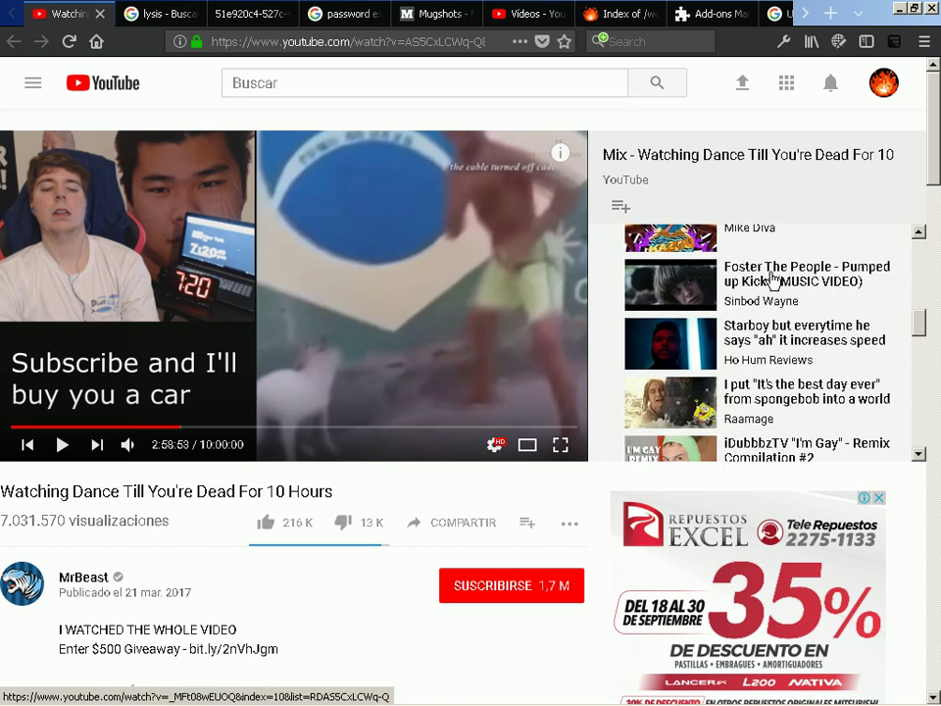
pyautogui.scroll(-10, 773, 279)
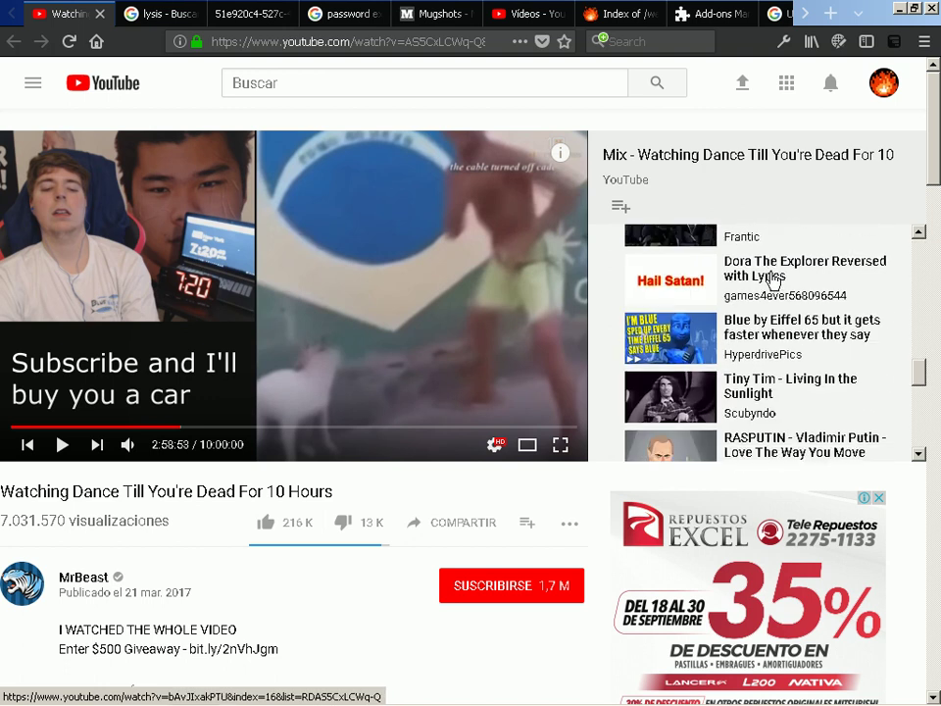
pyautogui.scroll(-2, 773, 279)
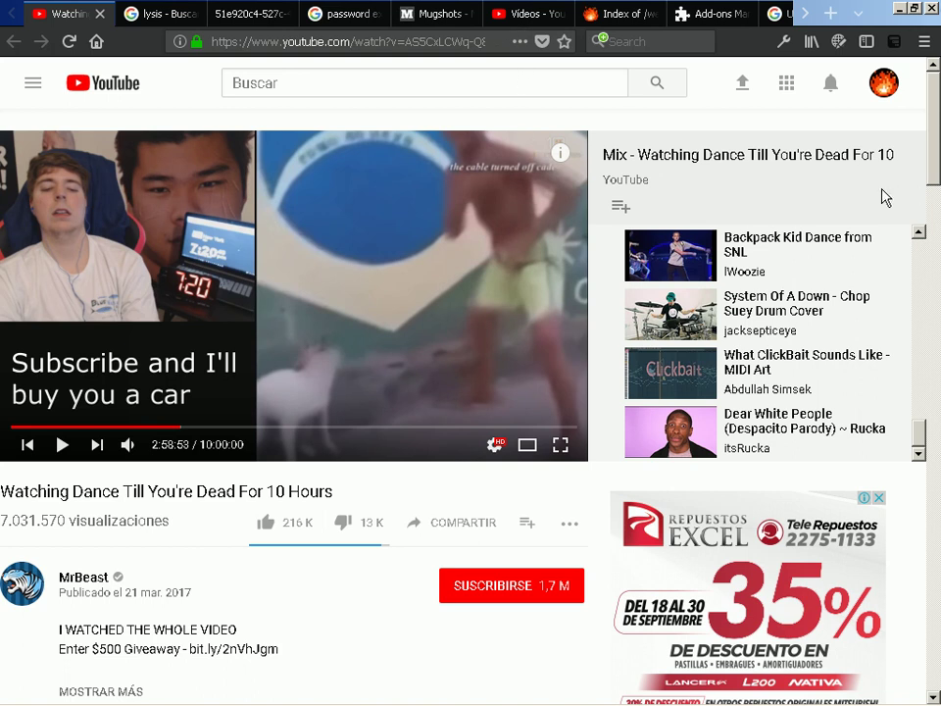
pyautogui.hotkey('alt', 'Tab')
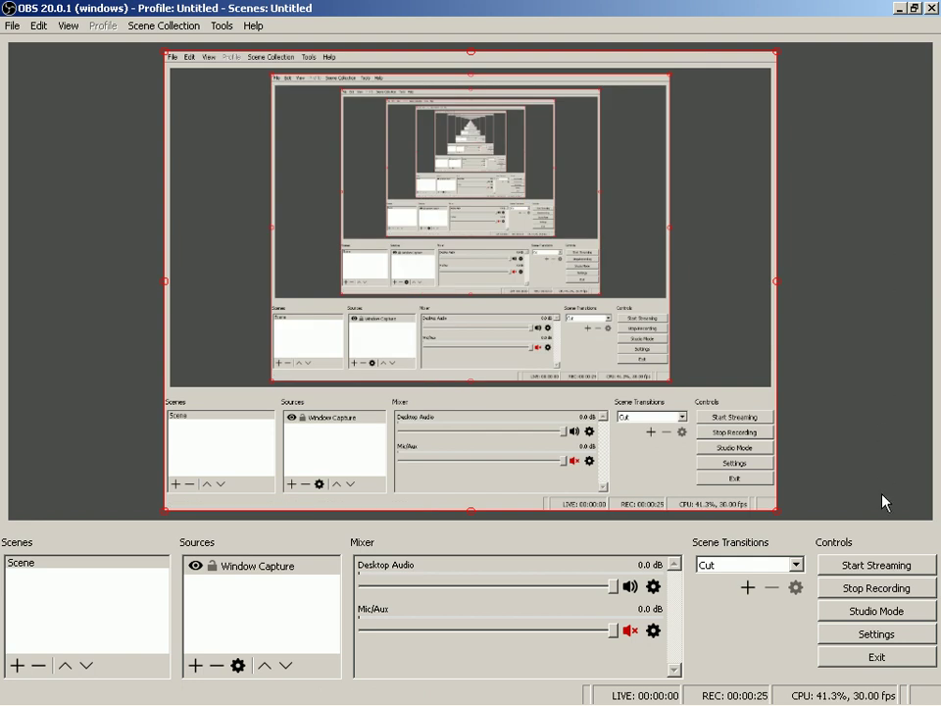
pyautogui.click(885, 589)
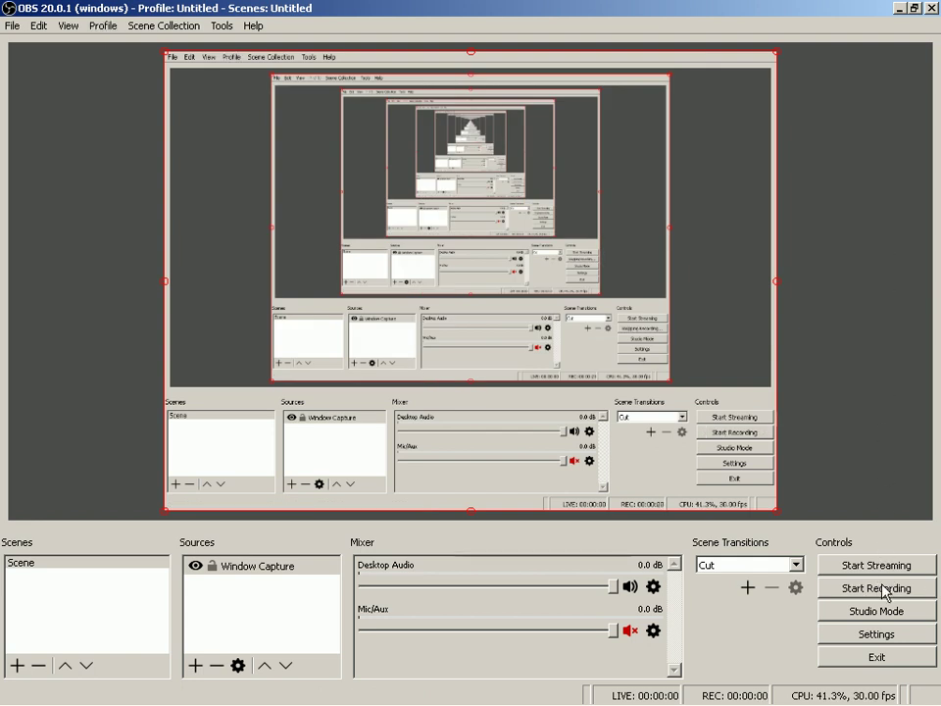
pyautogui.hotkey('alt', 'Tab')
pyautogui.hotkey('alt', 'Tab')
pyautogui.hotkey('alt', 'Tab')
pyautogui.hotkey('alt', 'Tab')
pyautogui.hotkey('alt', 'Tab')
pyautogui.hotkey('alt', 'Tab')
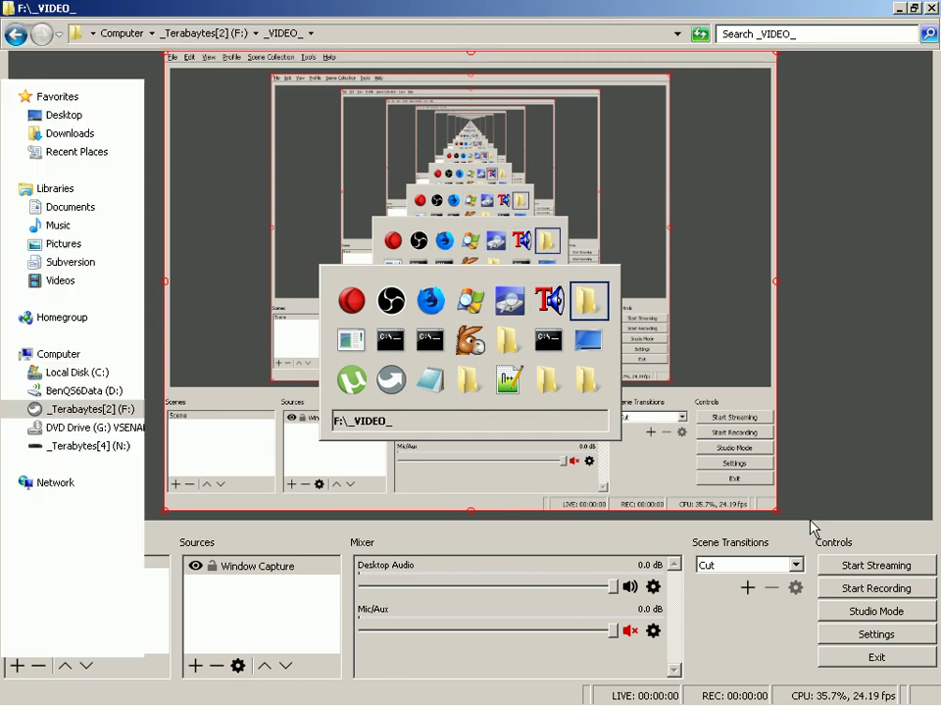
pyautogui.press('Up')
pyautogui.press('Up')
pyautogui.press('Up')
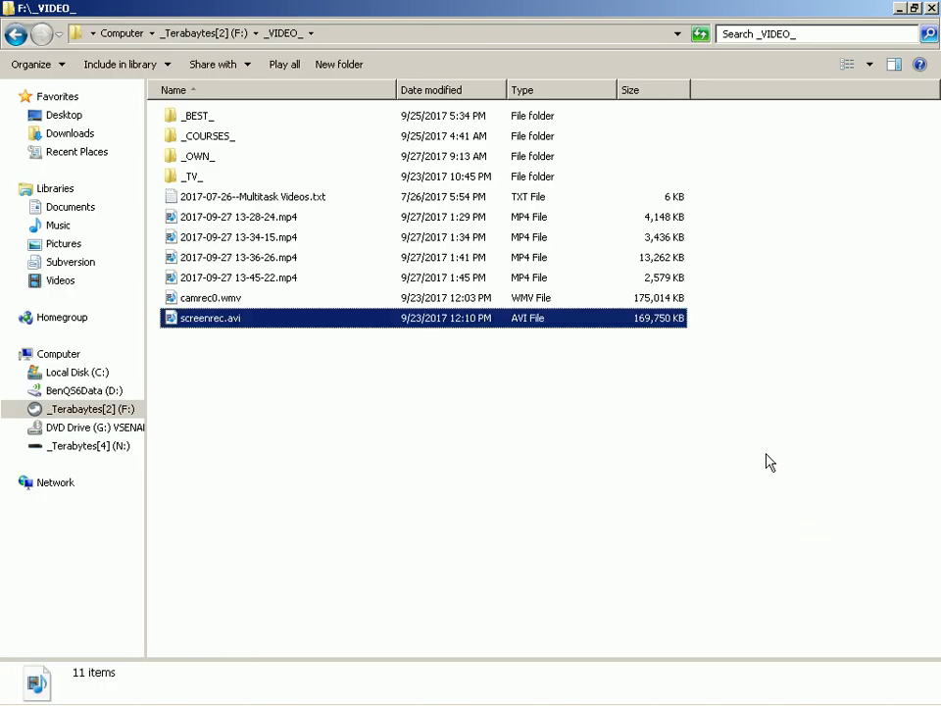
pyautogui.press('Return')
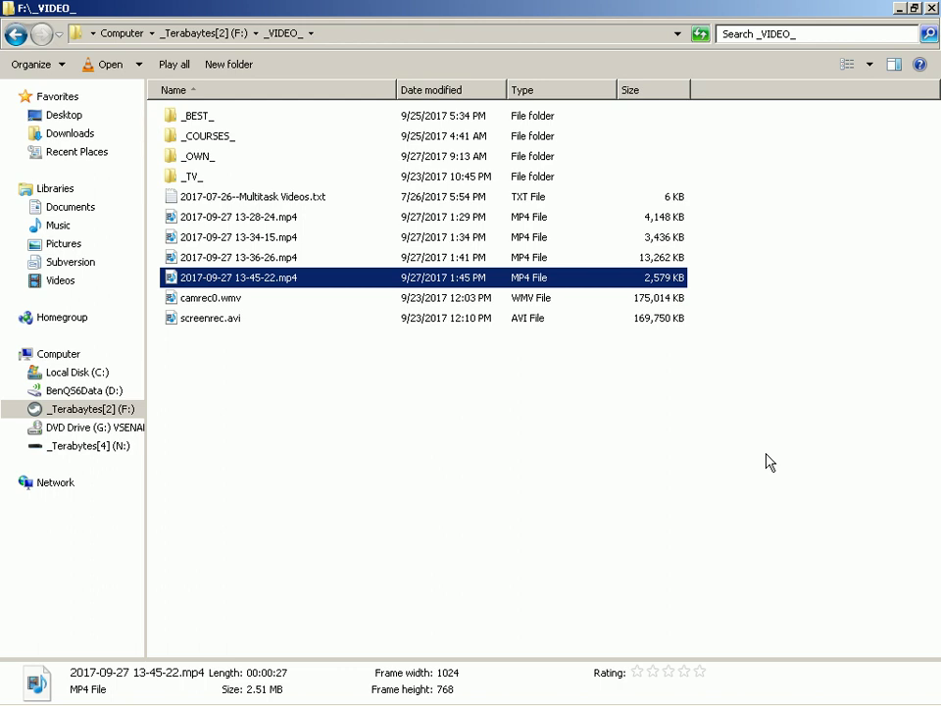
pyautogui.press('Return')
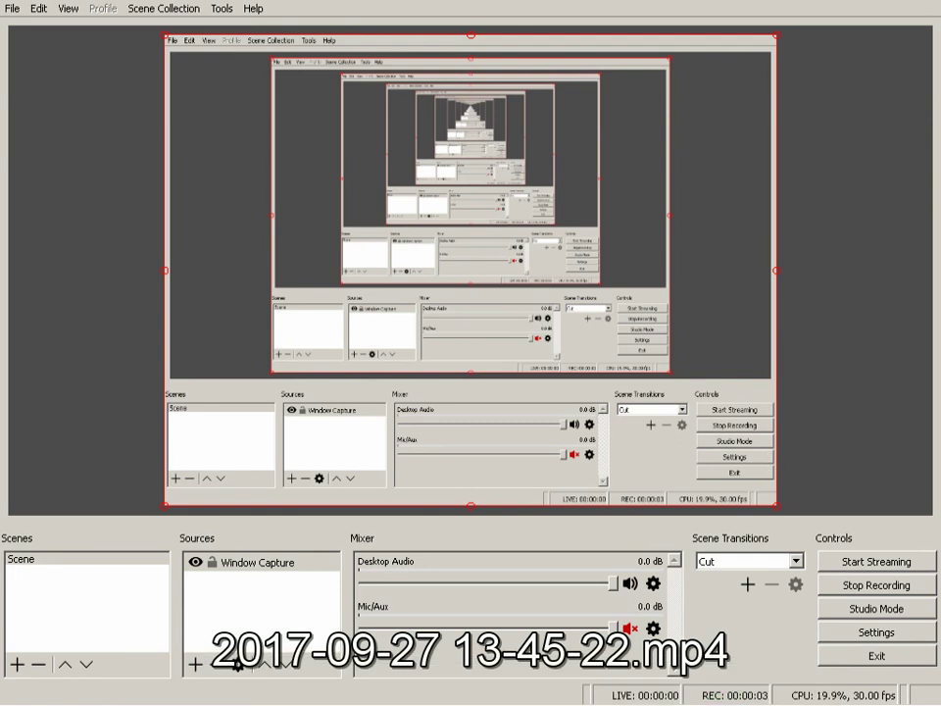
# - Return to OBS and fit the Window Capture source to the screen
pyautogui.hotkey('alt', 'Tab')
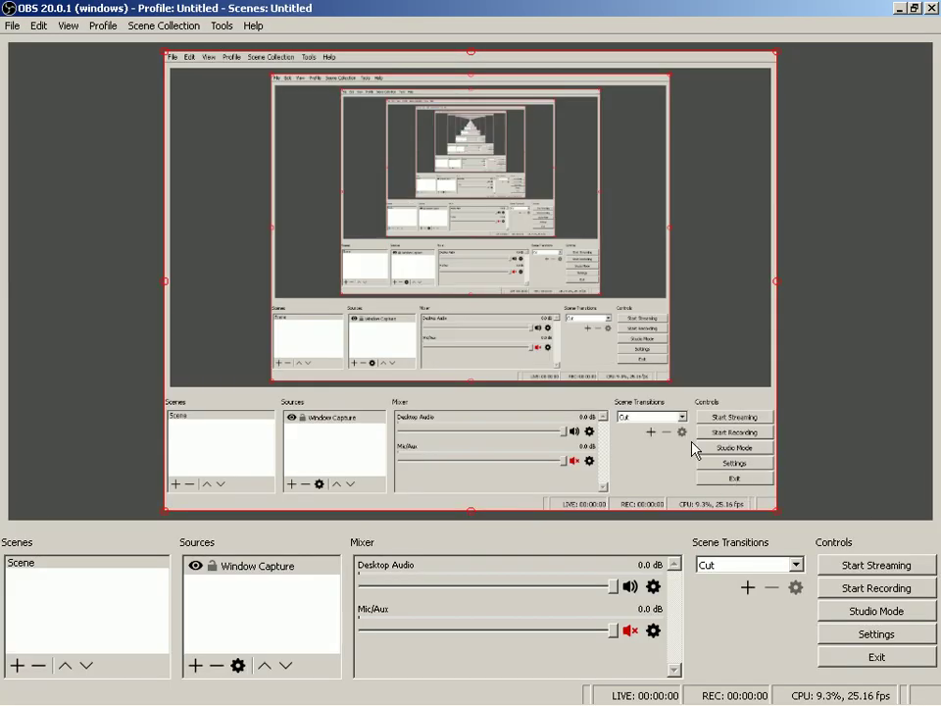
pyautogui.rightClick(404, 261)
pyautogui.moveTo(500, 550)
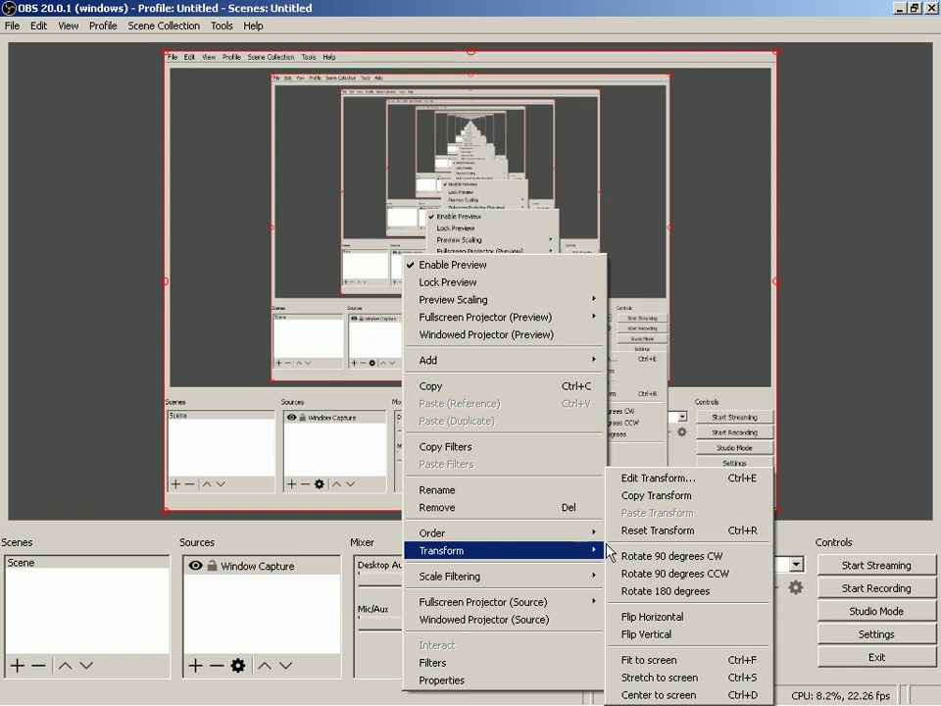
pyautogui.click(664, 660)
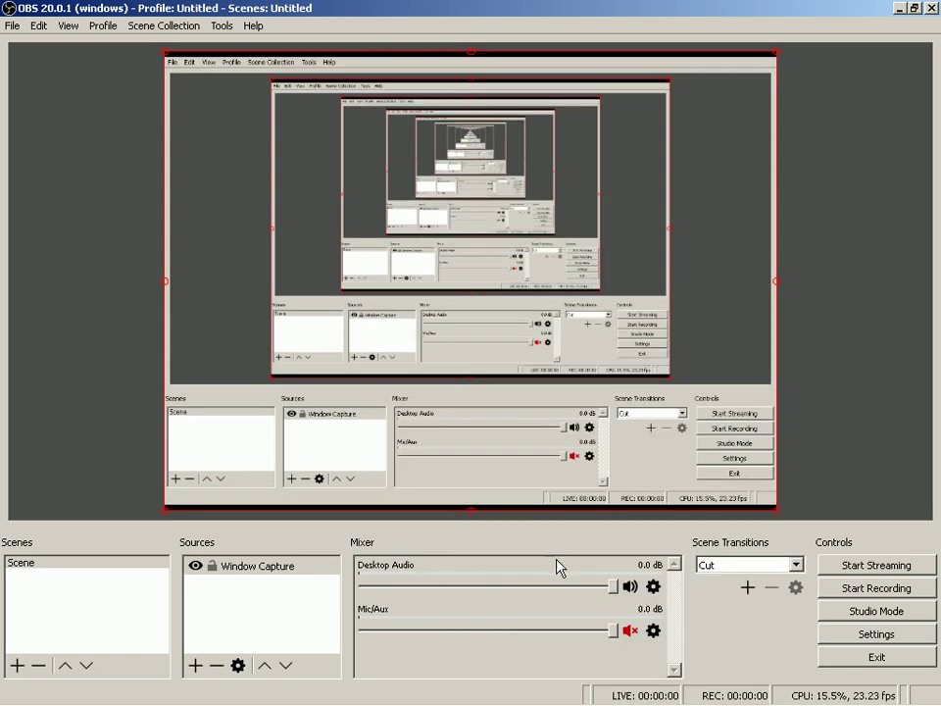
# - Add a new source named Video Capture Device with UScreenCapture as its device
pyautogui.rightClick(385, 384)
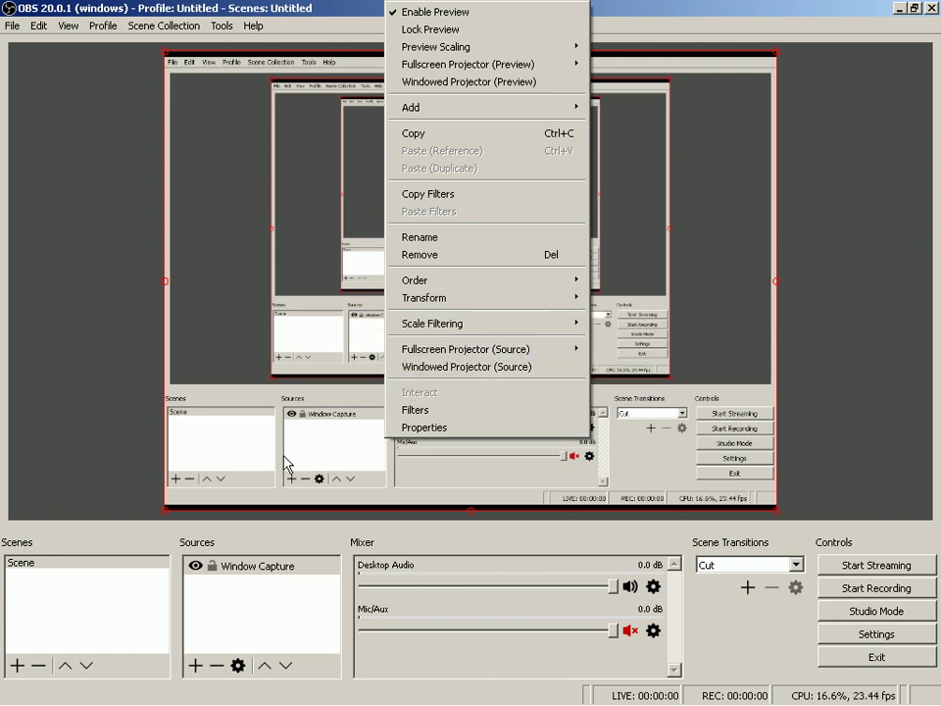
pyautogui.click(286, 549)
pyautogui.rightClick(286, 568)
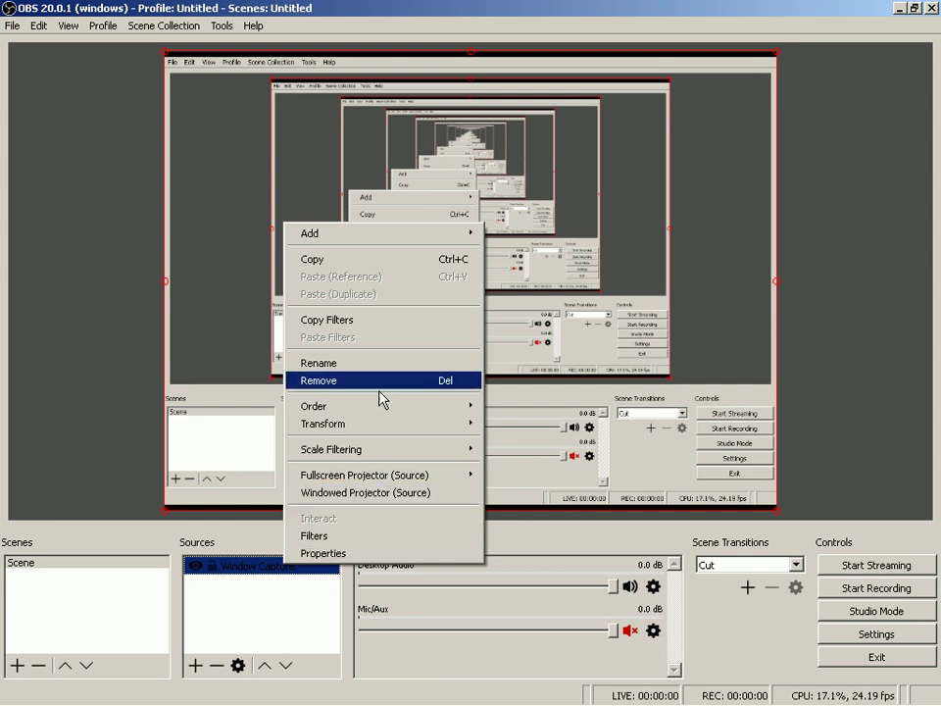
pyautogui.moveTo(380, 238)
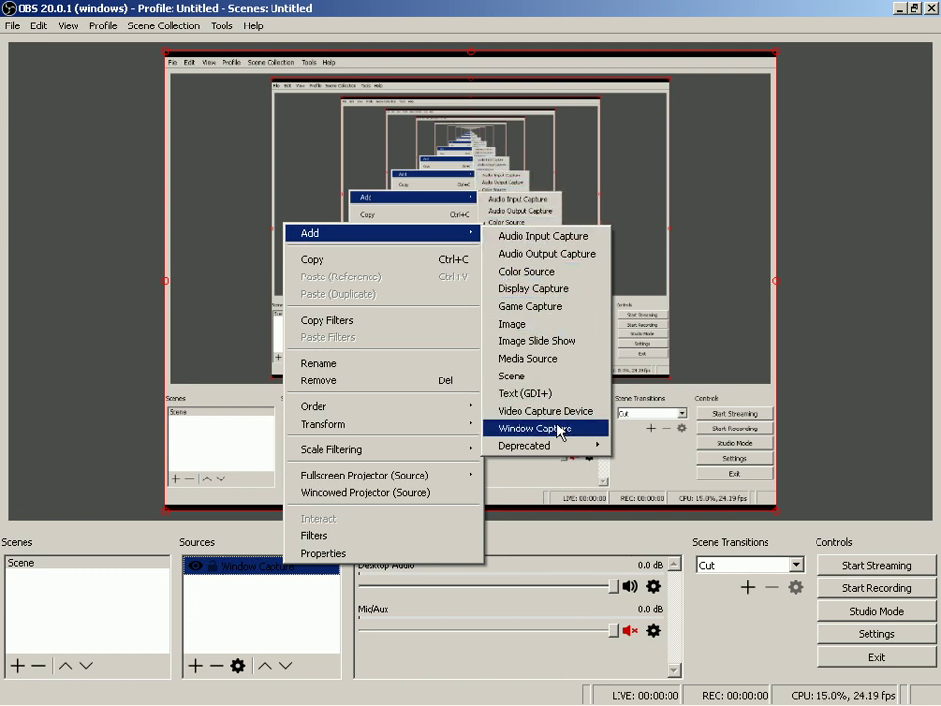
pyautogui.moveTo(560, 452)
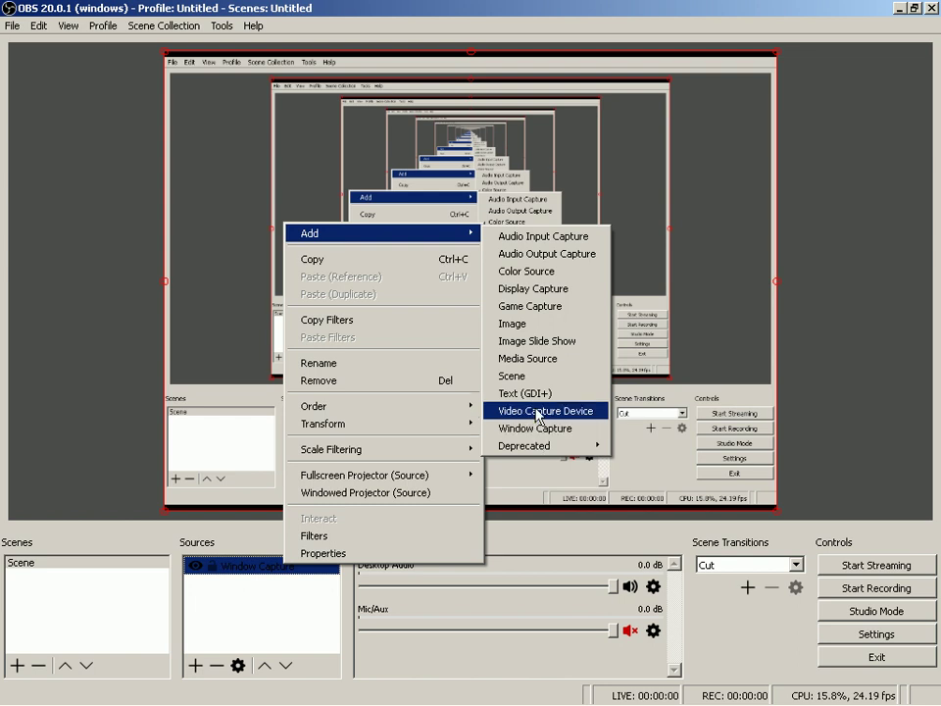
pyautogui.click(538, 411)
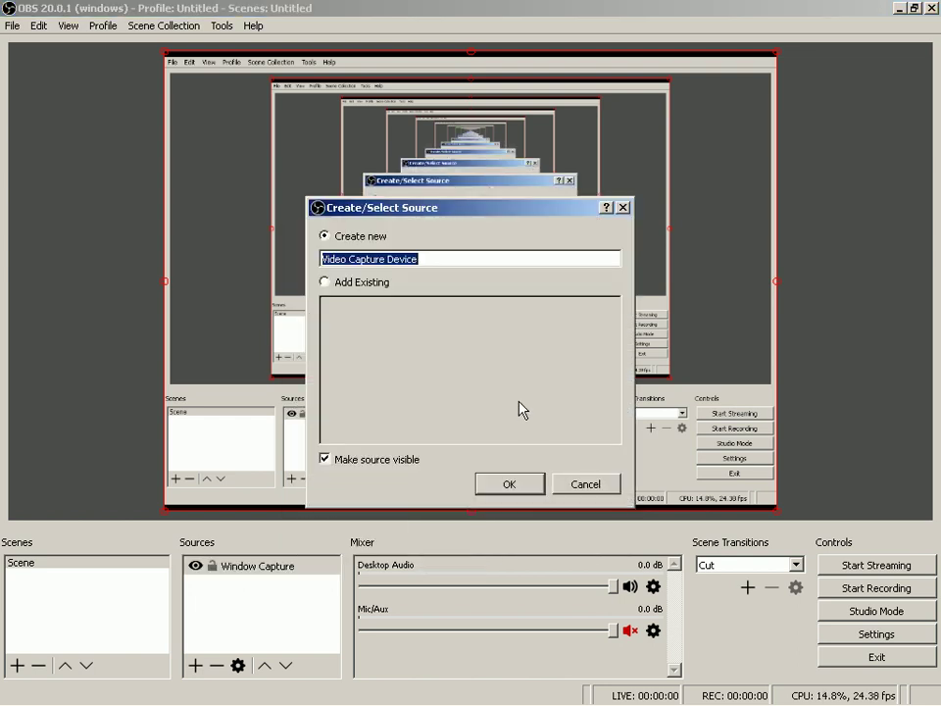
pyautogui.click(527, 484)
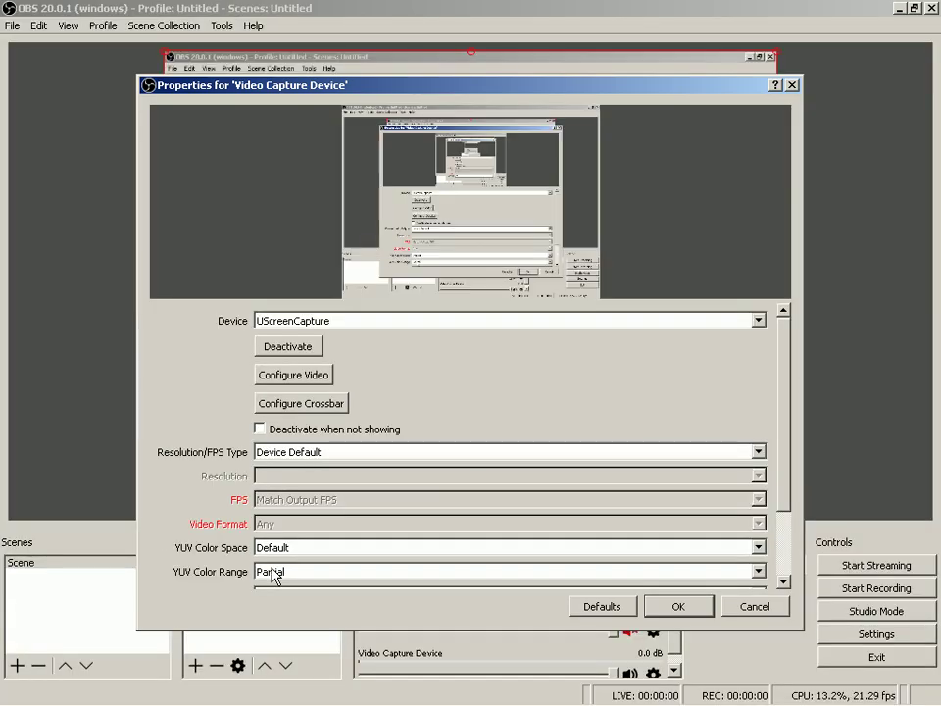
pyautogui.click(312, 325)
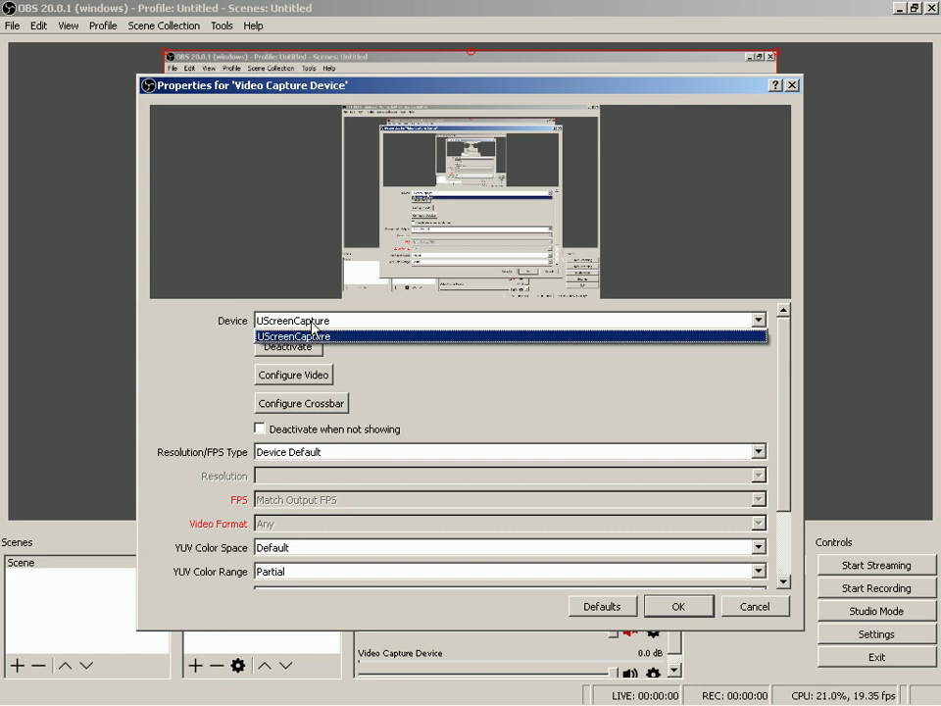
pyautogui.click(314, 332)
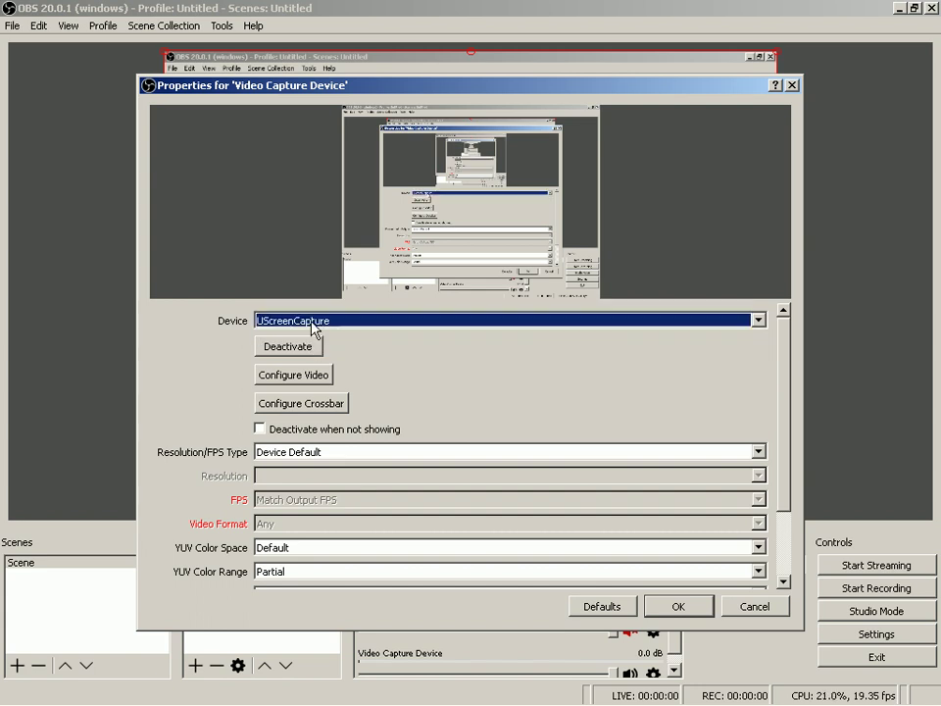
# - Set the capture frame rate to 30 in the UScreenCapture device's video configuration and confirm it
pyautogui.click(313, 377)
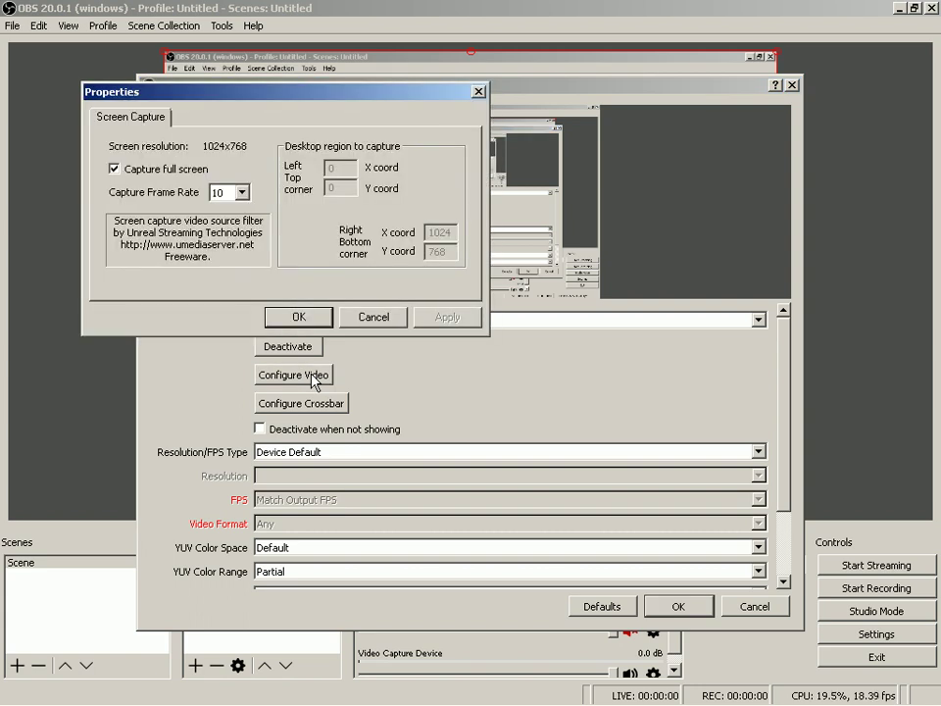
pyautogui.click(250, 193)
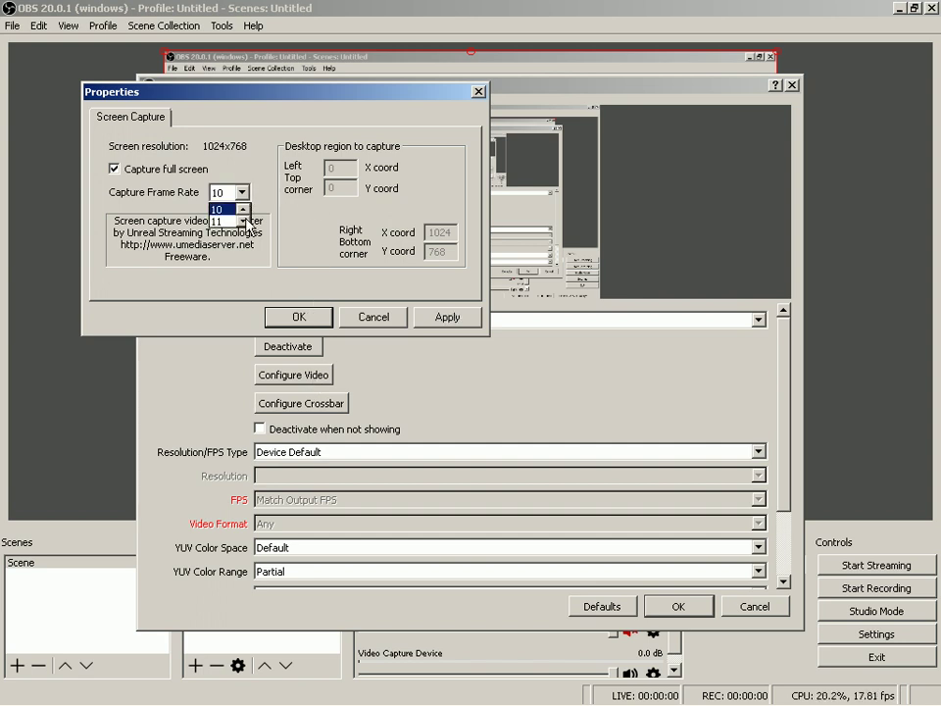
pyautogui.click(244, 223)
pyautogui.click(244, 223)
pyautogui.click(245, 222)
pyautogui.click(244, 222)
pyautogui.click(244, 223)
pyautogui.click(244, 222)
pyautogui.click(244, 223)
pyautogui.click(244, 223)
pyautogui.click(244, 223)
pyautogui.click(245, 222)
pyautogui.click(244, 222)
pyautogui.click(244, 223)
pyautogui.click(244, 223)
pyautogui.click(244, 223)
pyautogui.click(244, 223)
pyautogui.click(244, 222)
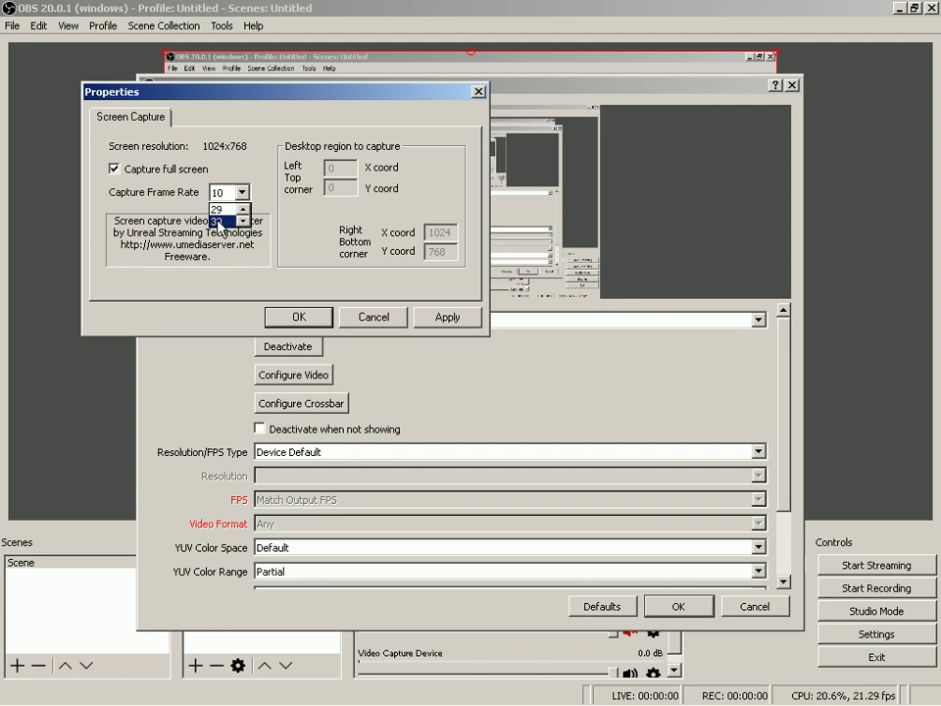
pyautogui.click(219, 224)
pyautogui.click(294, 321)
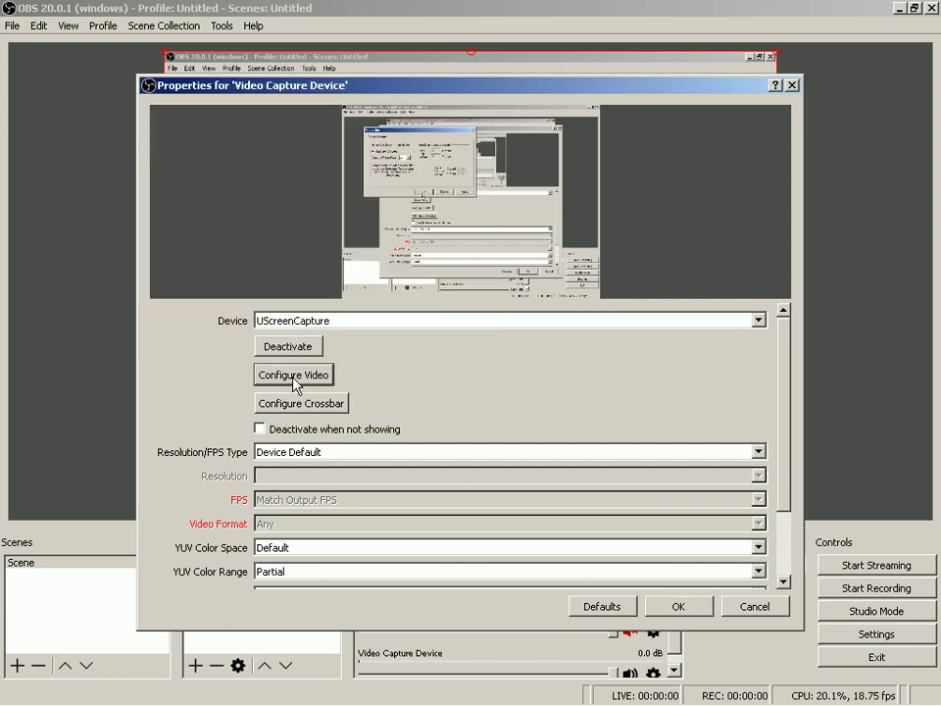
# - Choose Capture audio only as the audio output mode and confirm the Video Capture Device properties
pyautogui.click(294, 406)
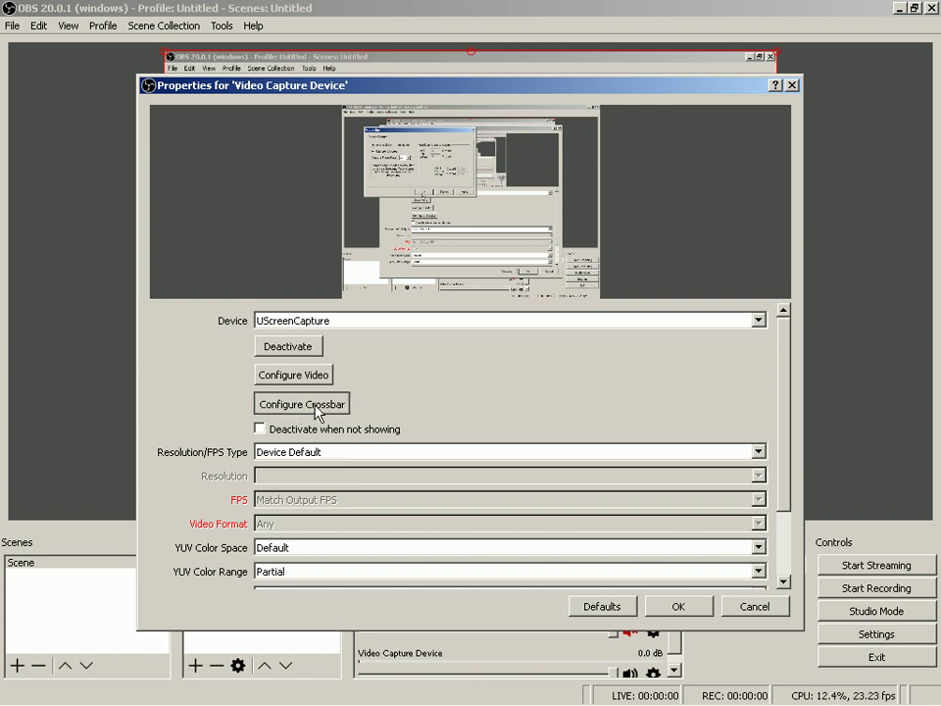
pyautogui.click(790, 564)
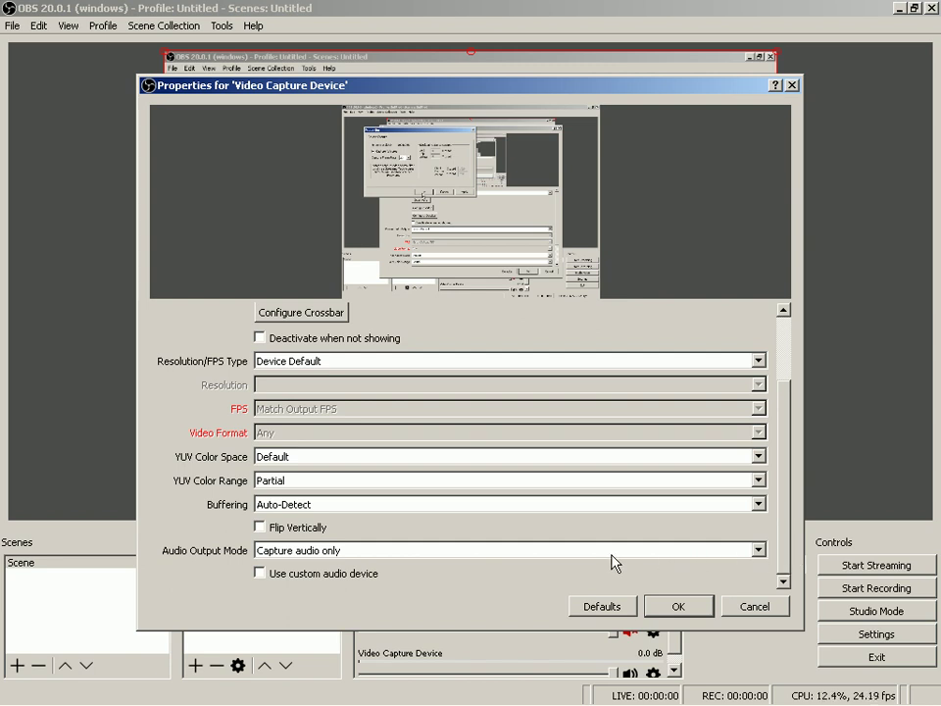
pyautogui.click(412, 555)
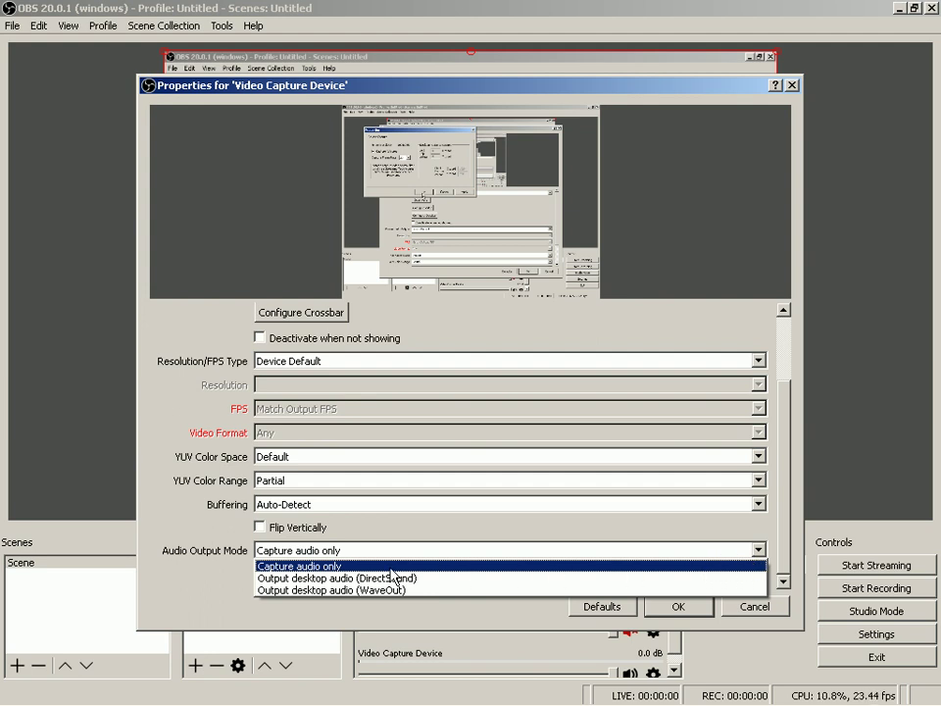
pyautogui.click(468, 567)
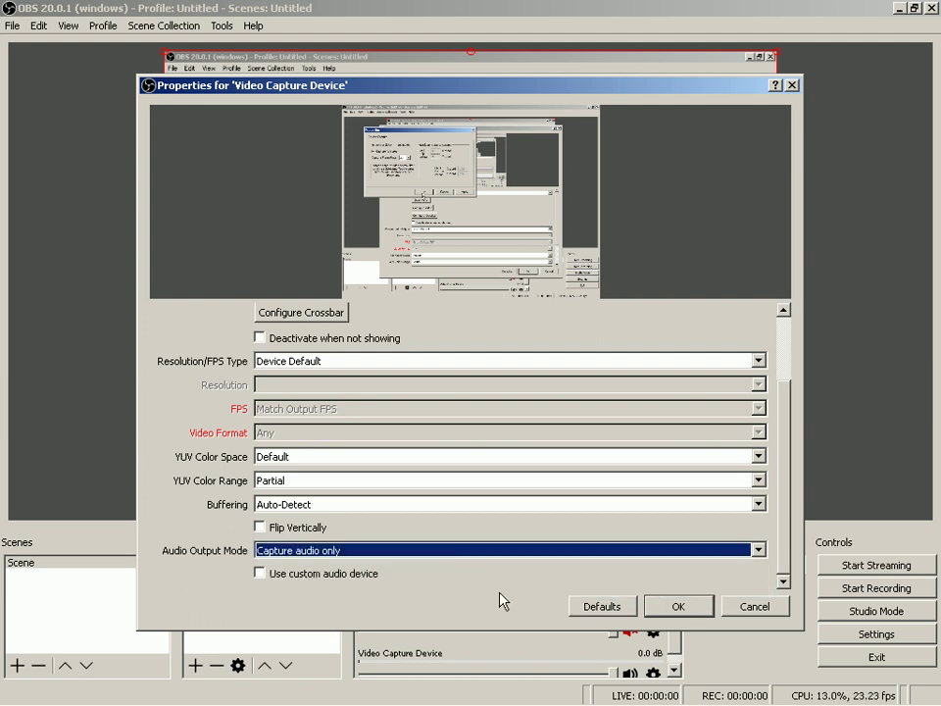
pyautogui.click(679, 607)
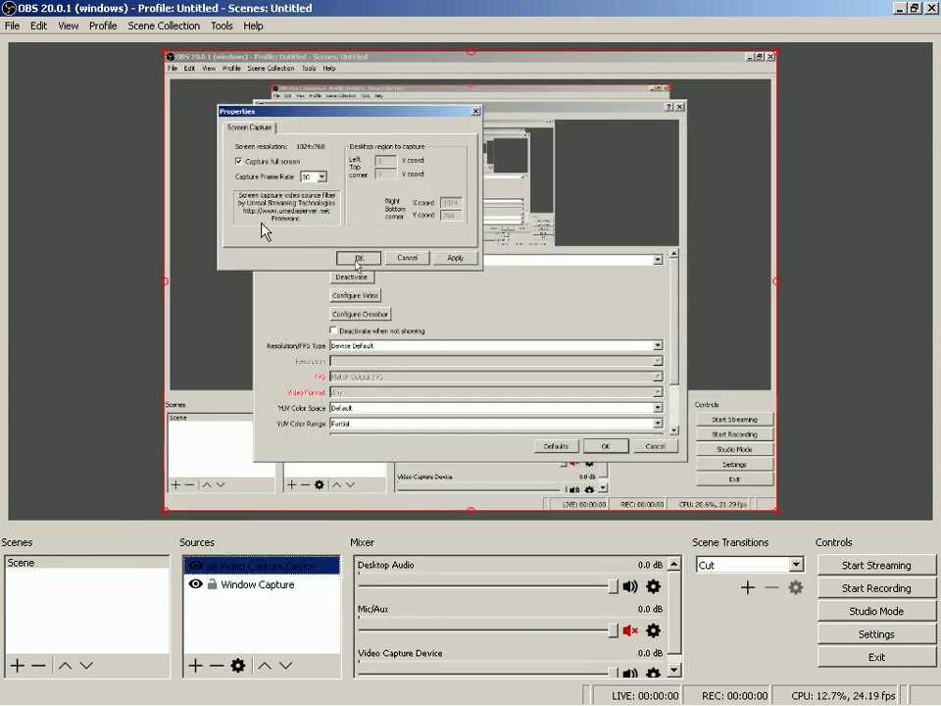
# - Remove the Window Capture source from the scene and confirm its removal
pyautogui.click(272, 586)
pyautogui.rightClick(272, 588)
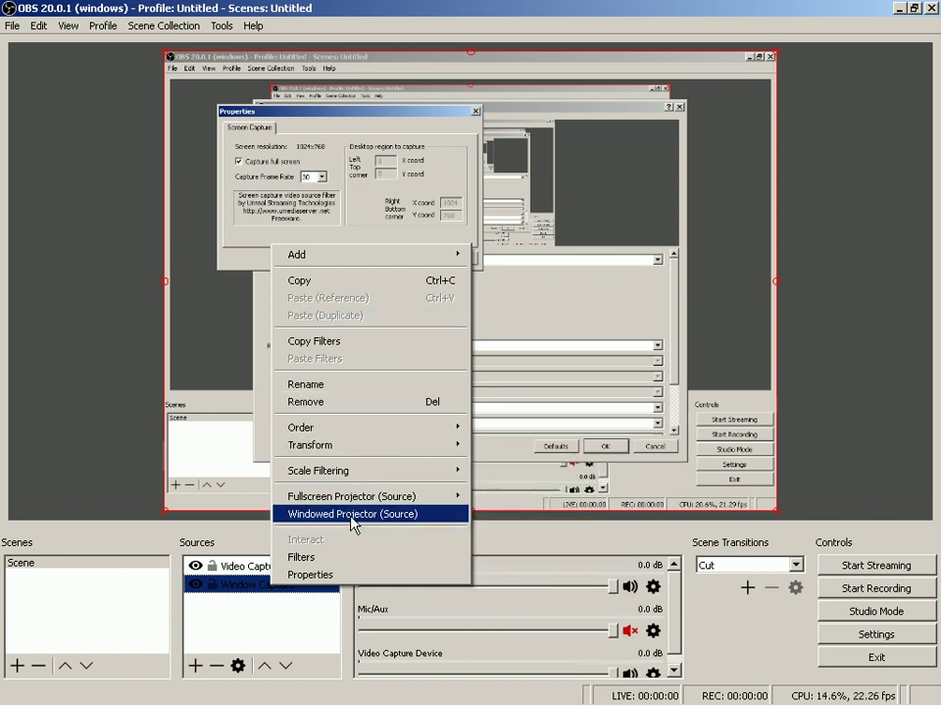
pyautogui.click(351, 402)
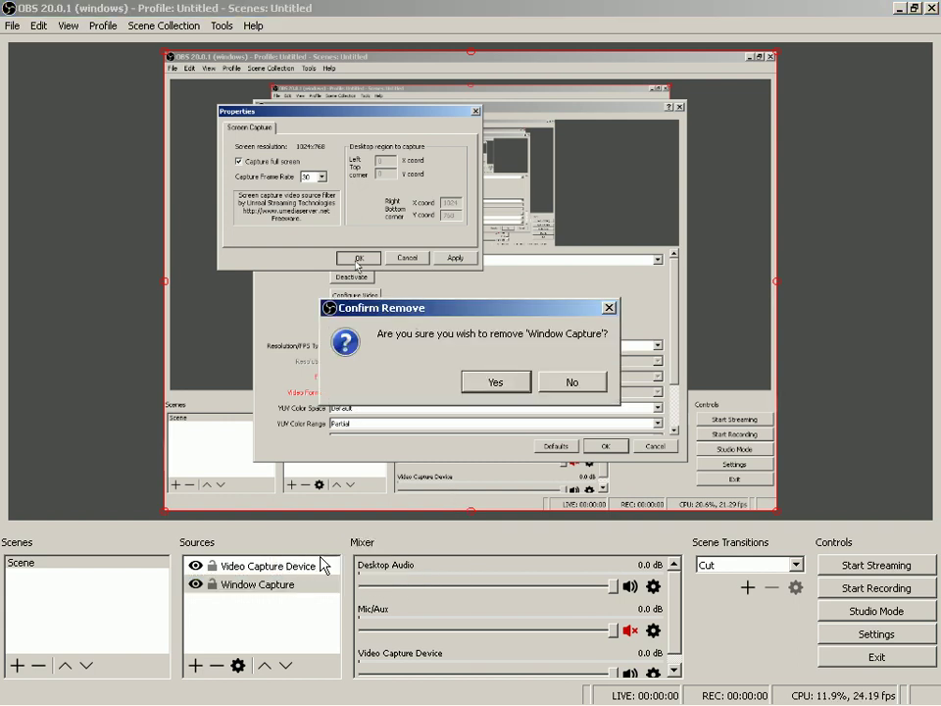
pyautogui.click(496, 386)
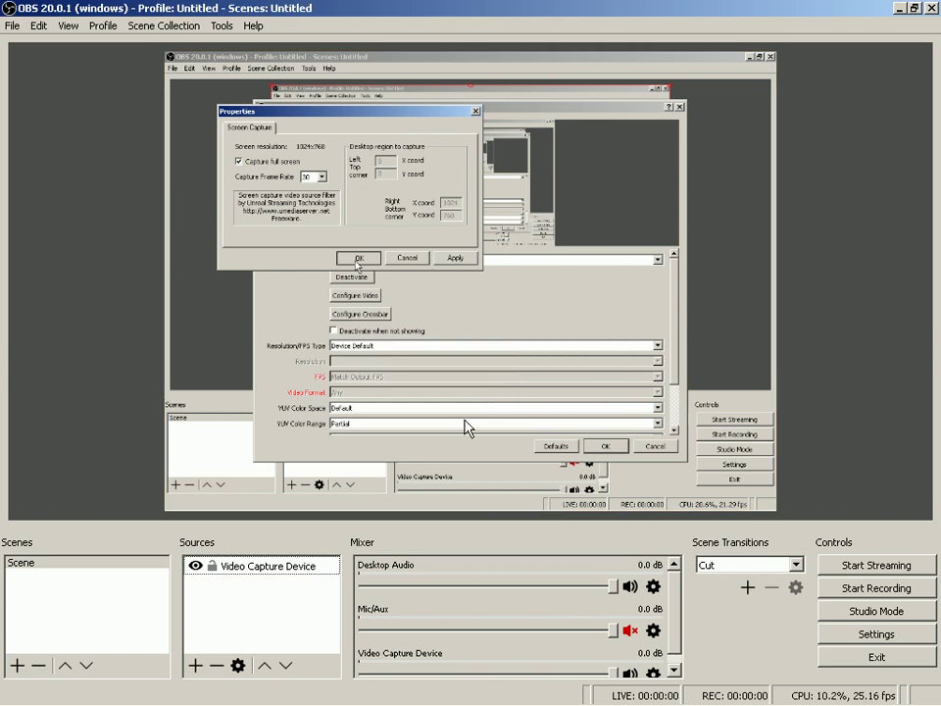
# - Review the position and size of the Video Capture Device source in its transform settings and close them
pyautogui.click(327, 565)
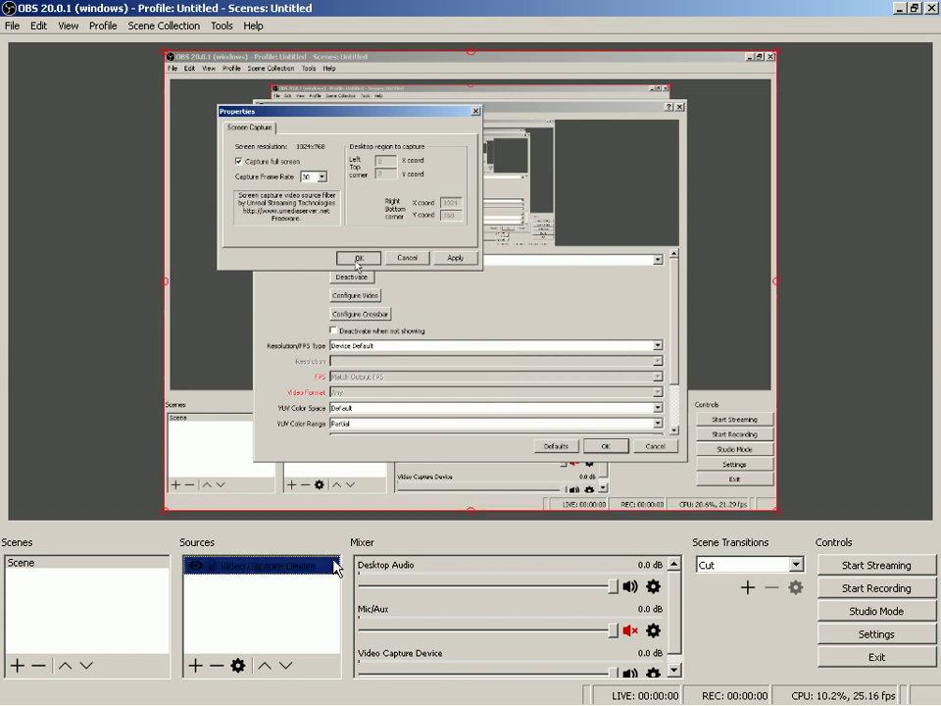
pyautogui.rightClick(542, 370)
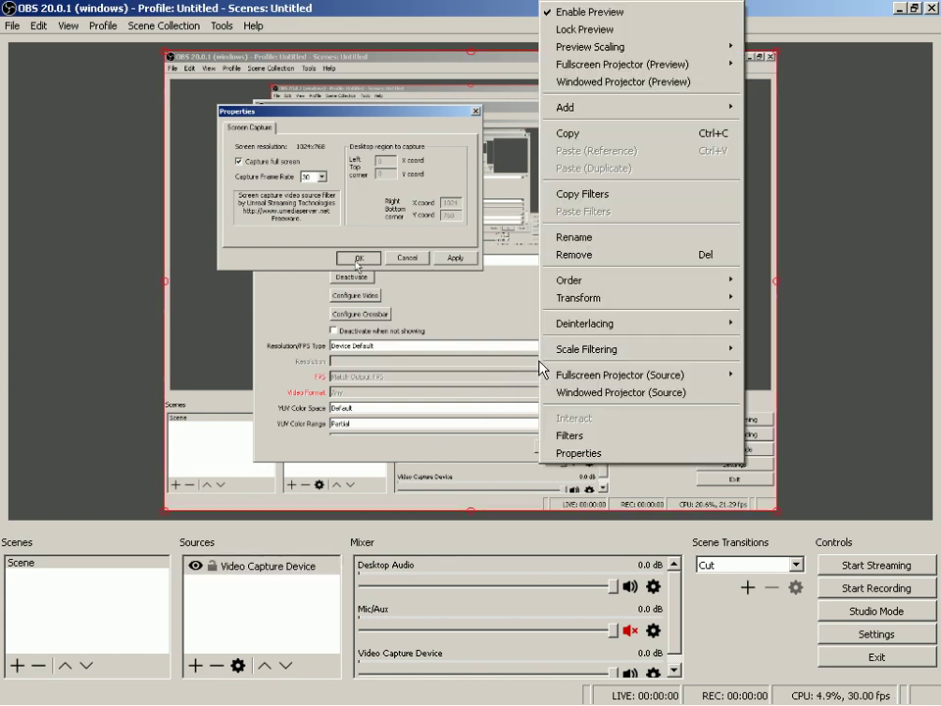
pyautogui.moveTo(613, 304)
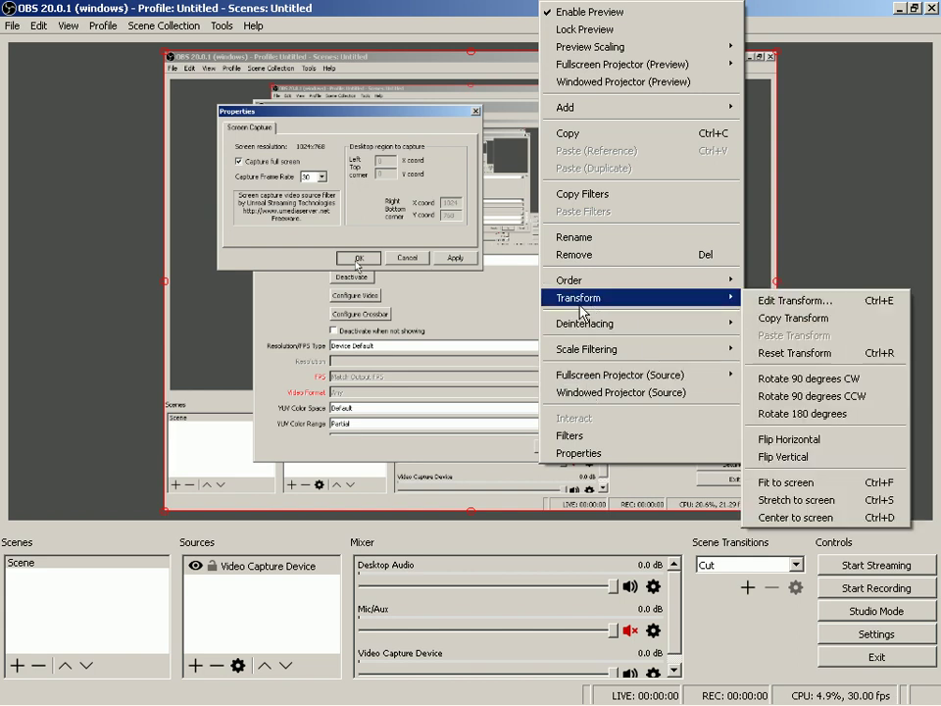
pyautogui.click(759, 300)
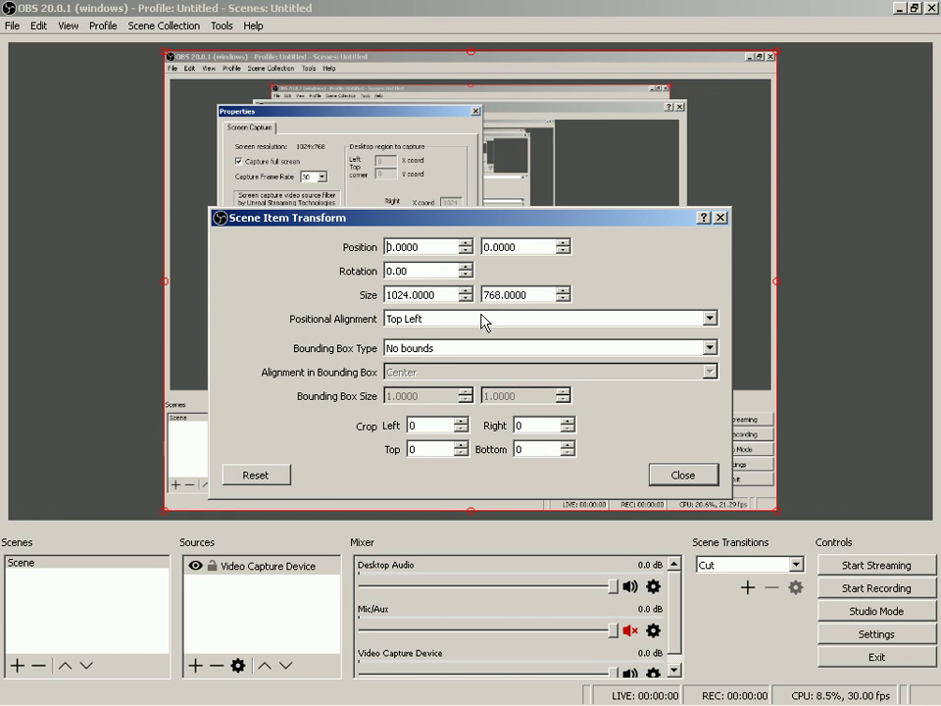
pyautogui.click(672, 478)
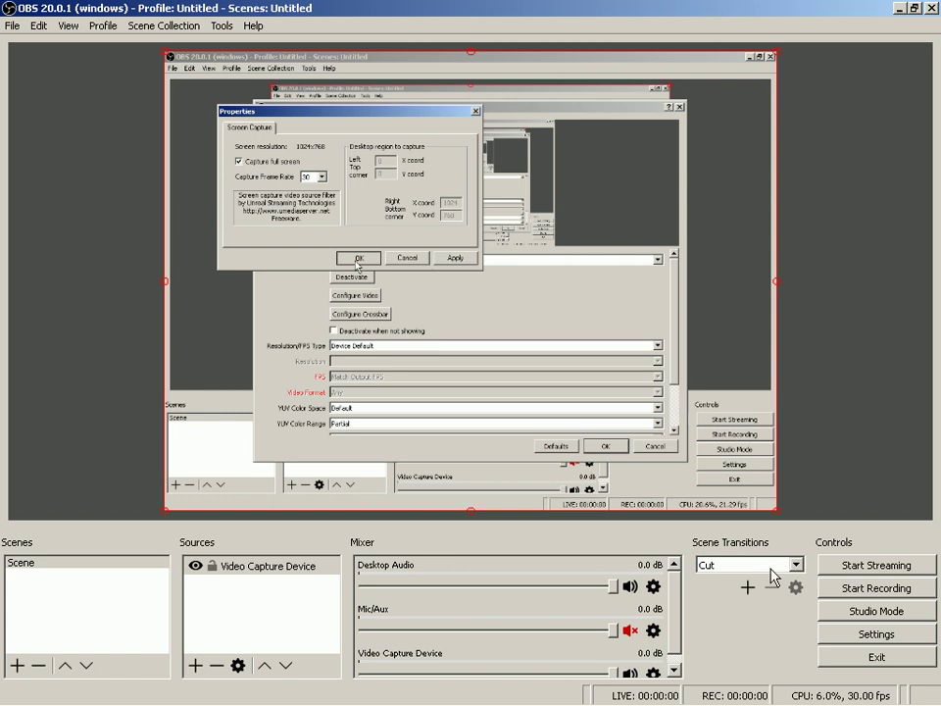
pyautogui.click(853, 589)
pyautogui.press('Return')
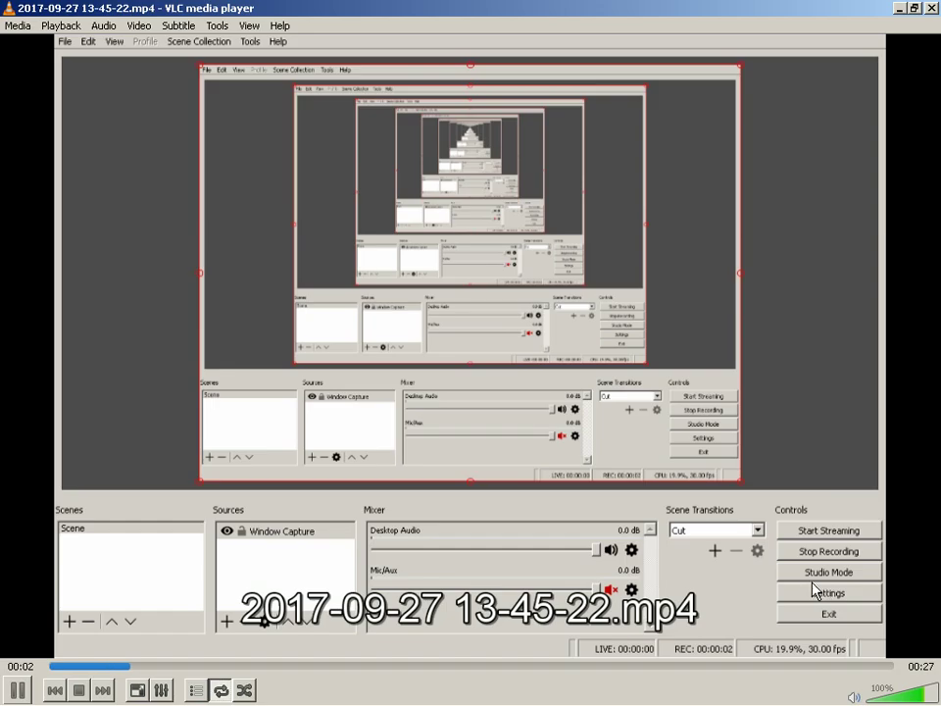
pyautogui.hotkey('alt', 'F4')
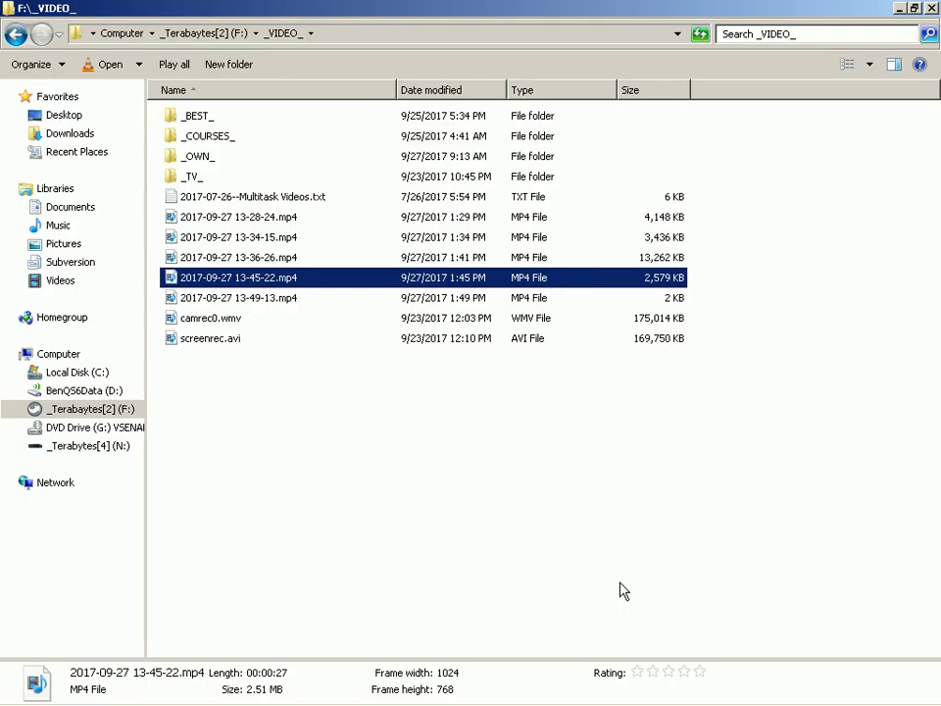
# - Check the running processes in Process Explorer and launch OBS Studio (32bit) again
pyautogui.press('super')
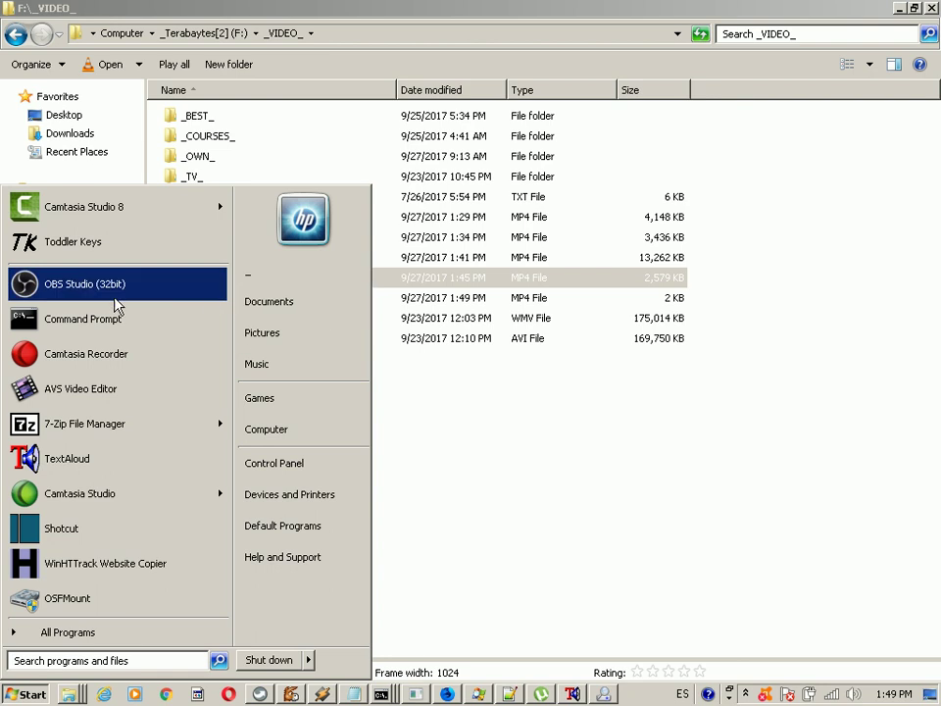
pyautogui.hotkey('alt', 'Tab')
pyautogui.hotkey('alt', 'Tab')
pyautogui.hotkey('alt', 'Tab')
pyautogui.hotkey('alt', 'Tab')
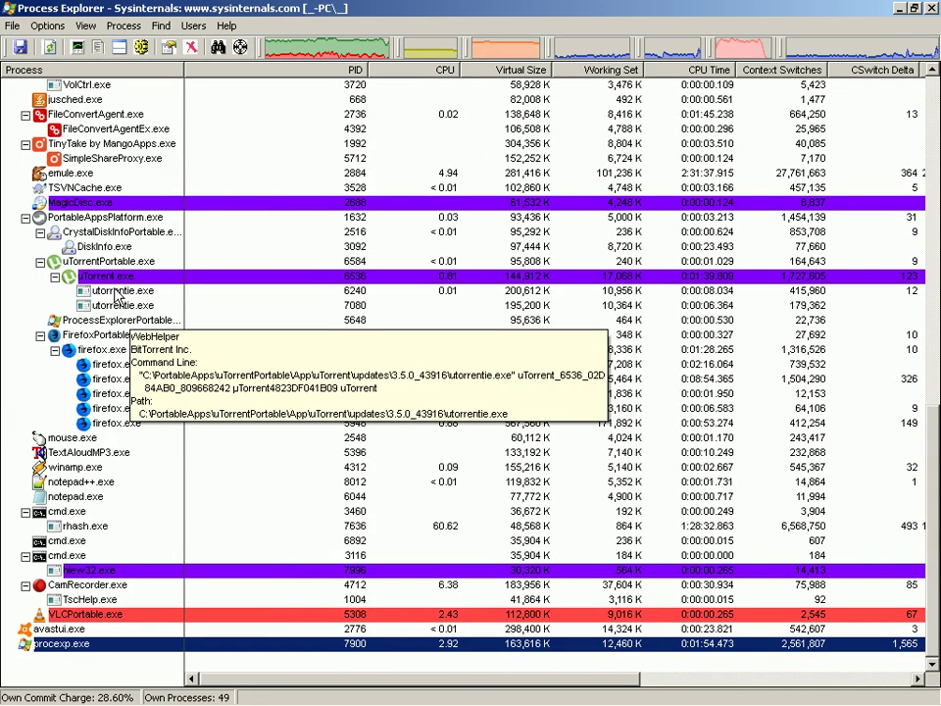
pyautogui.hotkey('alt', 'Tab')
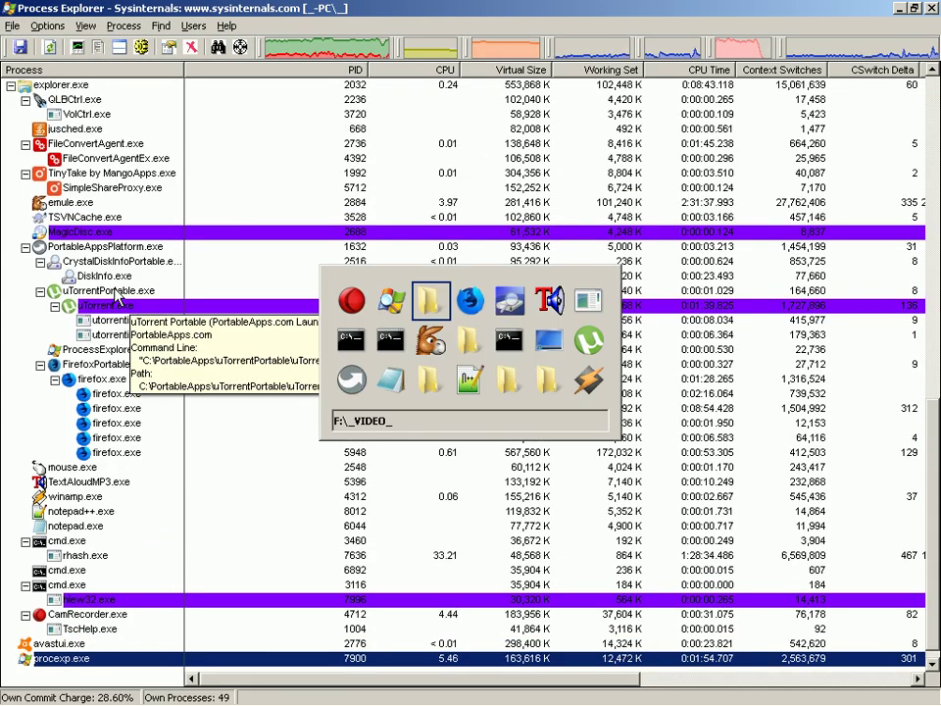
pyautogui.press('super')
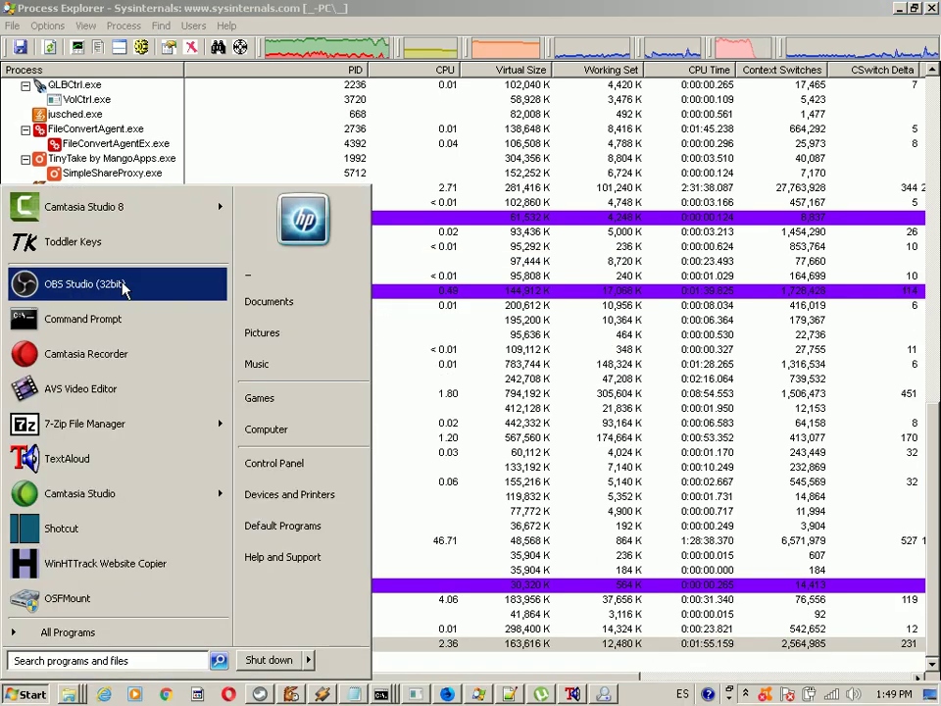
pyautogui.click(122, 284)
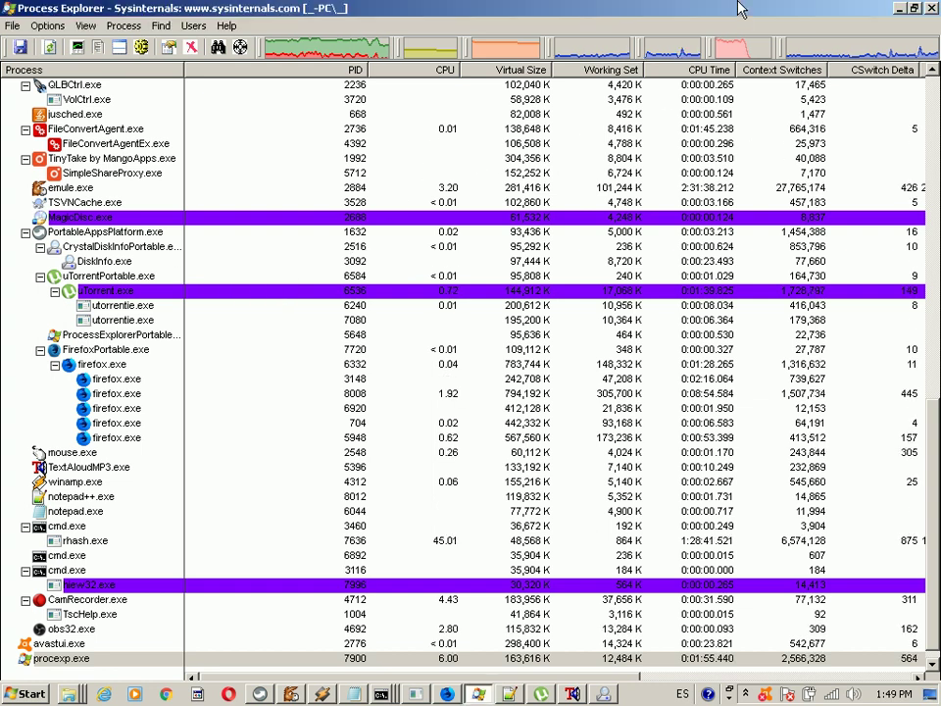
# - Switch to OBS and start recording with the Video Capture Device source
pyautogui.hotkey('alt', 'Tab')
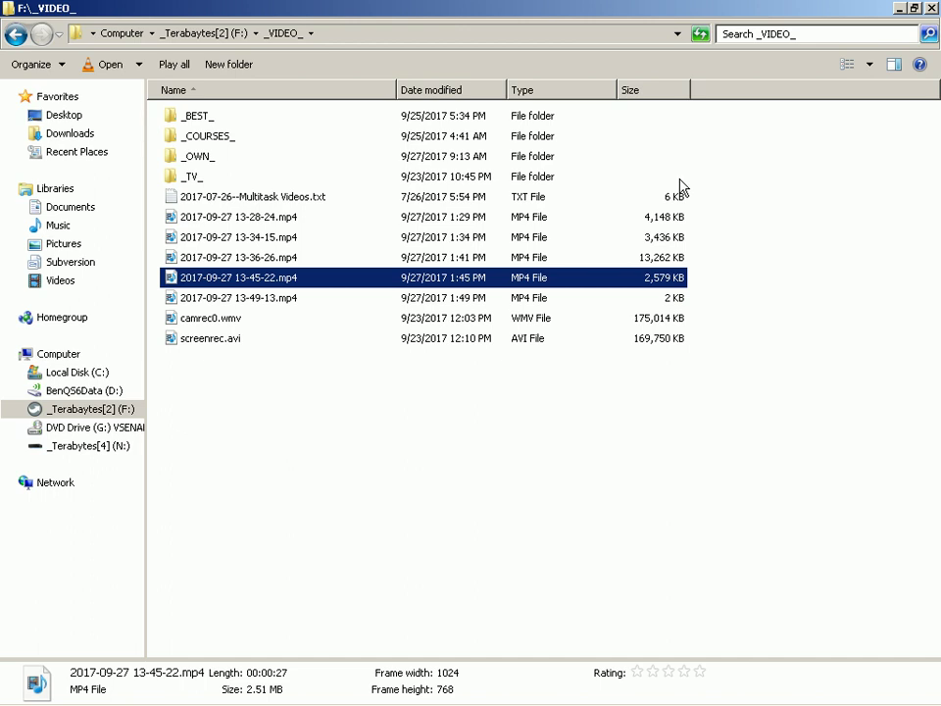
pyautogui.hotkey('alt', 'Tab')
pyautogui.hotkey('alt', 'Tab')
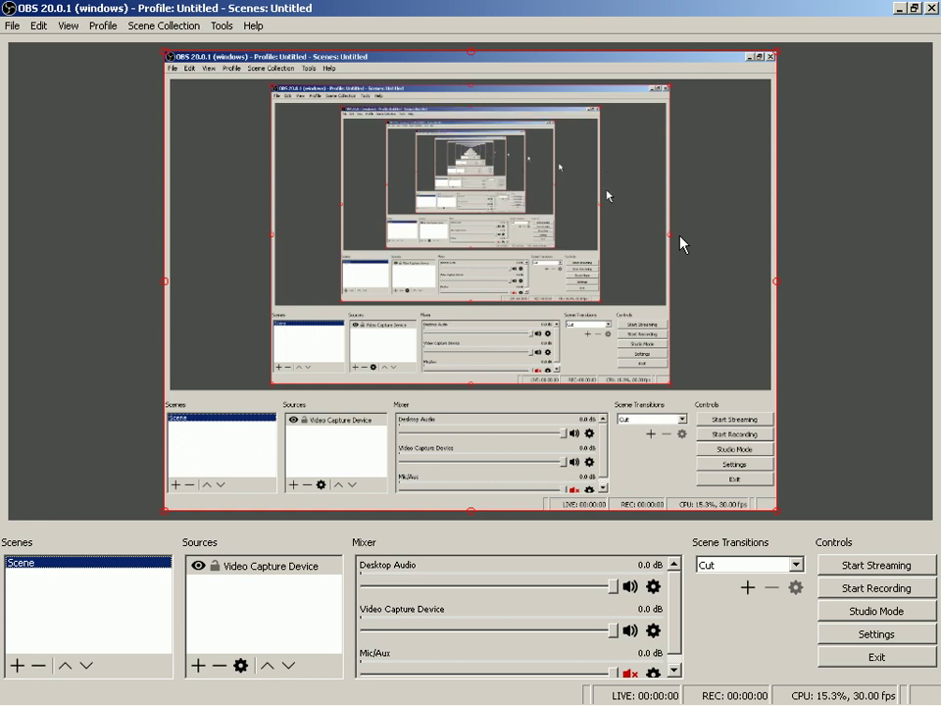
pyautogui.click(849, 587)
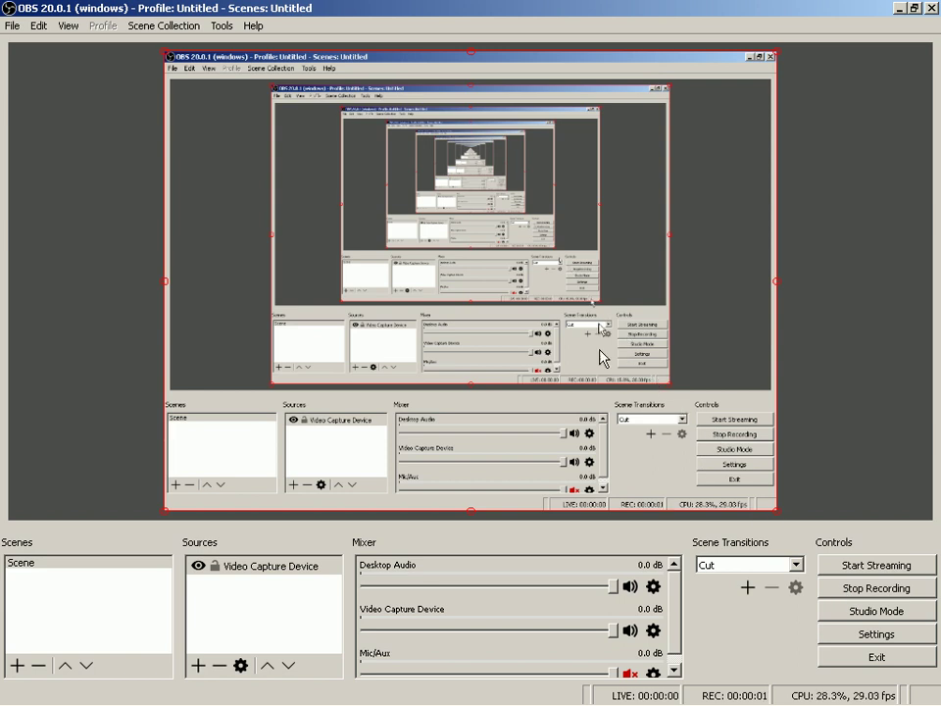
# - Switch to the YouTube page in Firefox and scroll the mix playlist back to its beginning
pyautogui.hotkey('alt', 'Tab')
pyautogui.press('Tab')
pyautogui.press('Tab')
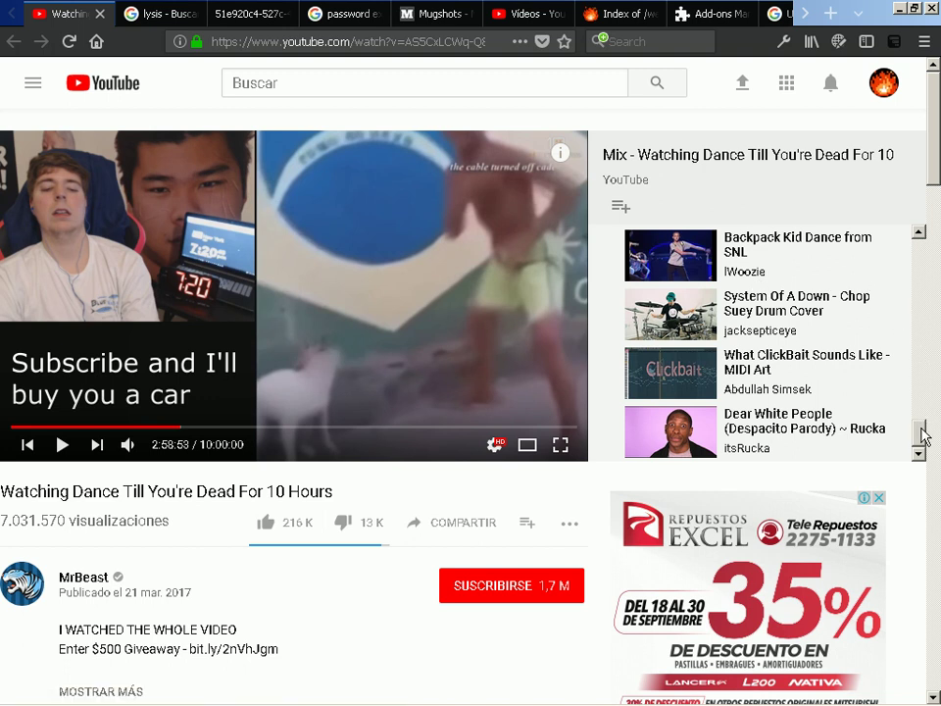
pyautogui.moveTo(921, 439); pyautogui.dragTo(921, 220)
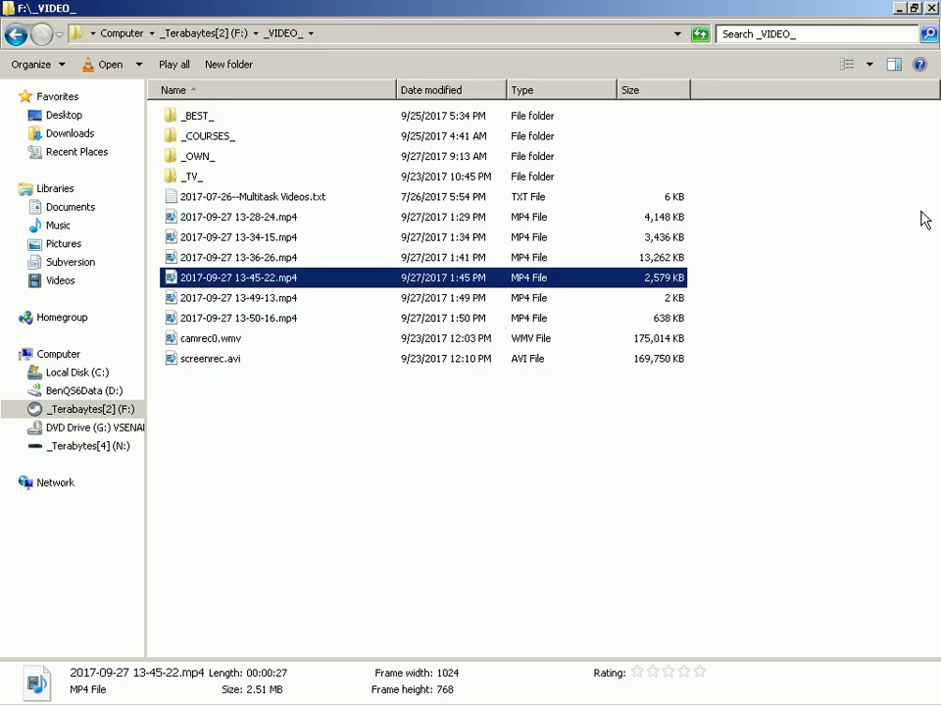
pyautogui.press('Down')
pyautogui.press('Down')
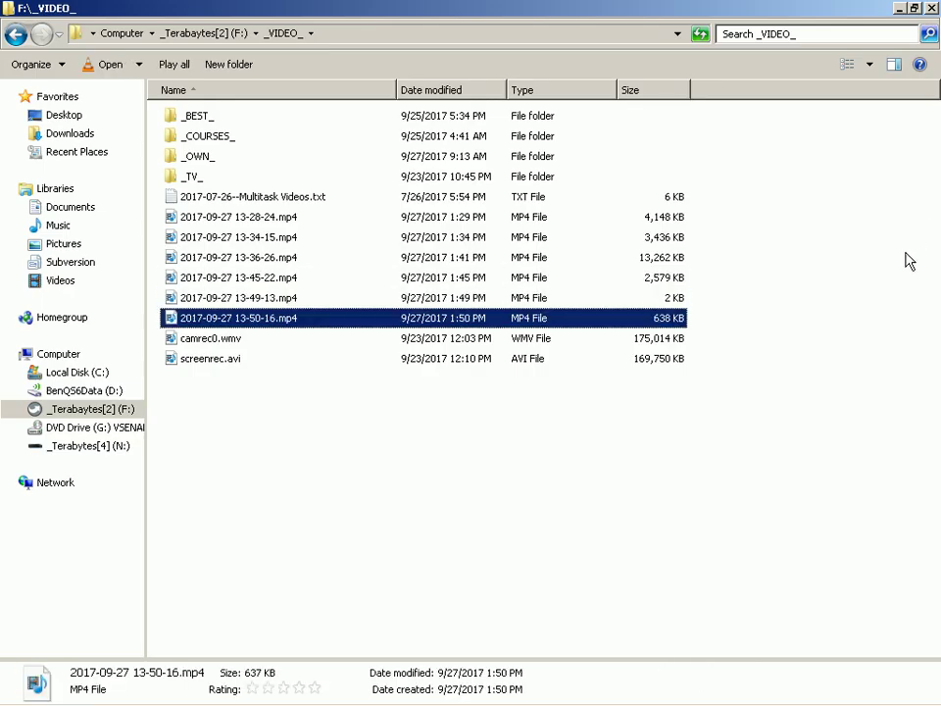
pyautogui.hotkey('alt', 'Tab')
pyautogui.hotkey('alt', 'Tab')
pyautogui.hotkey('alt', 'Tab')
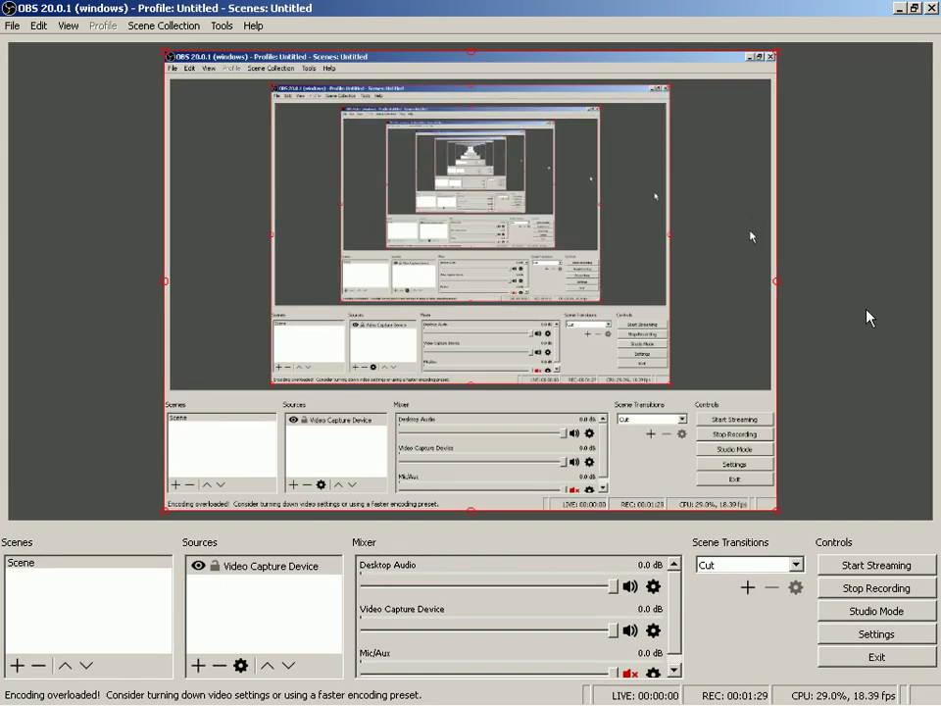
pyautogui.click(864, 594)
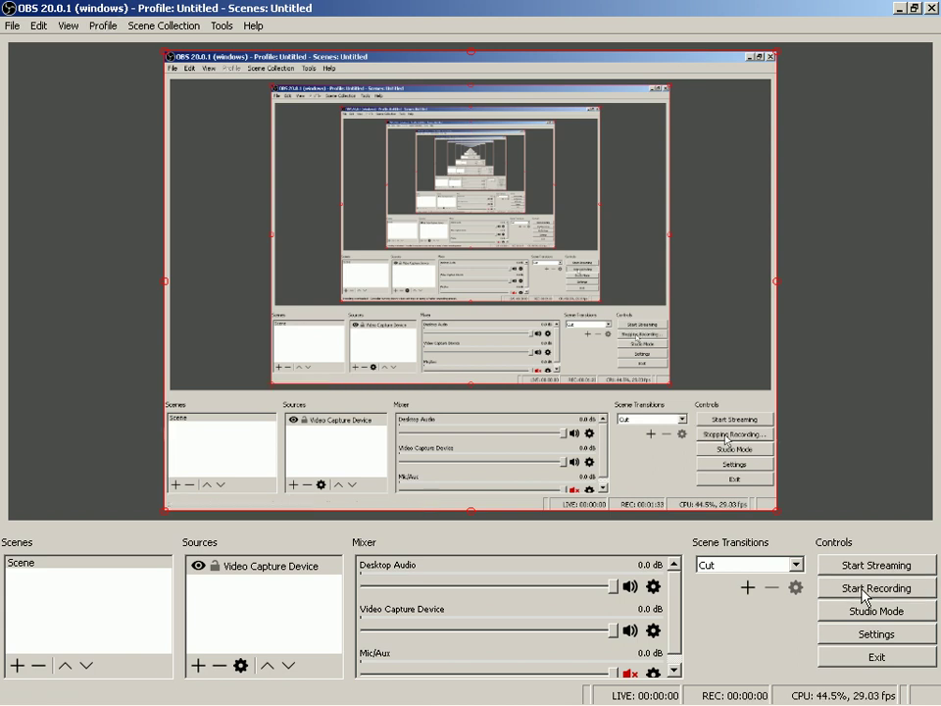
pyautogui.hotkey('alt', 'Tab')
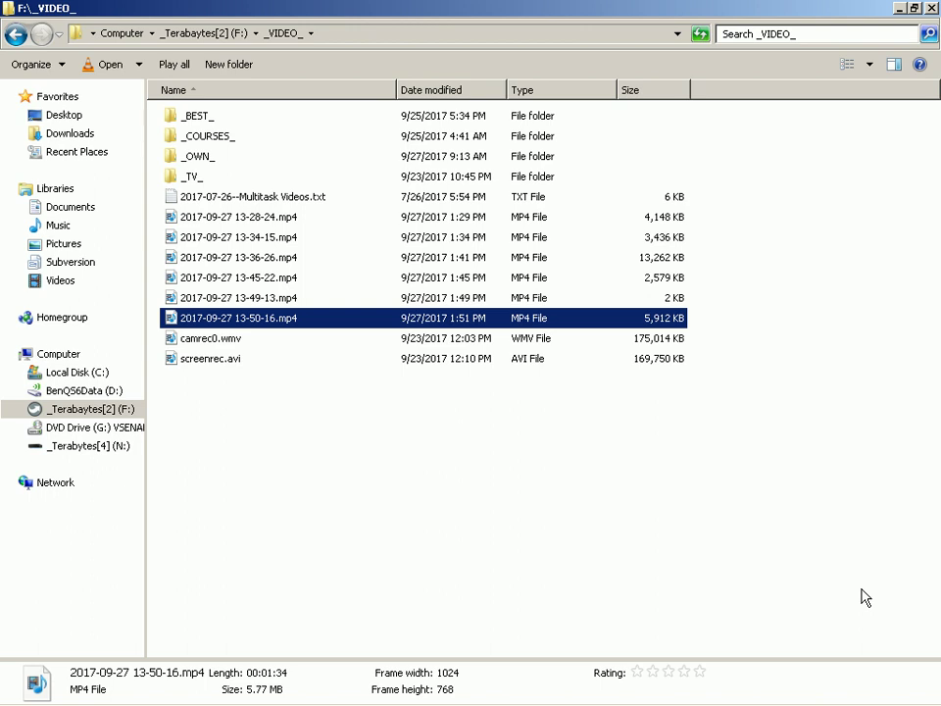
pyautogui.press('Return')
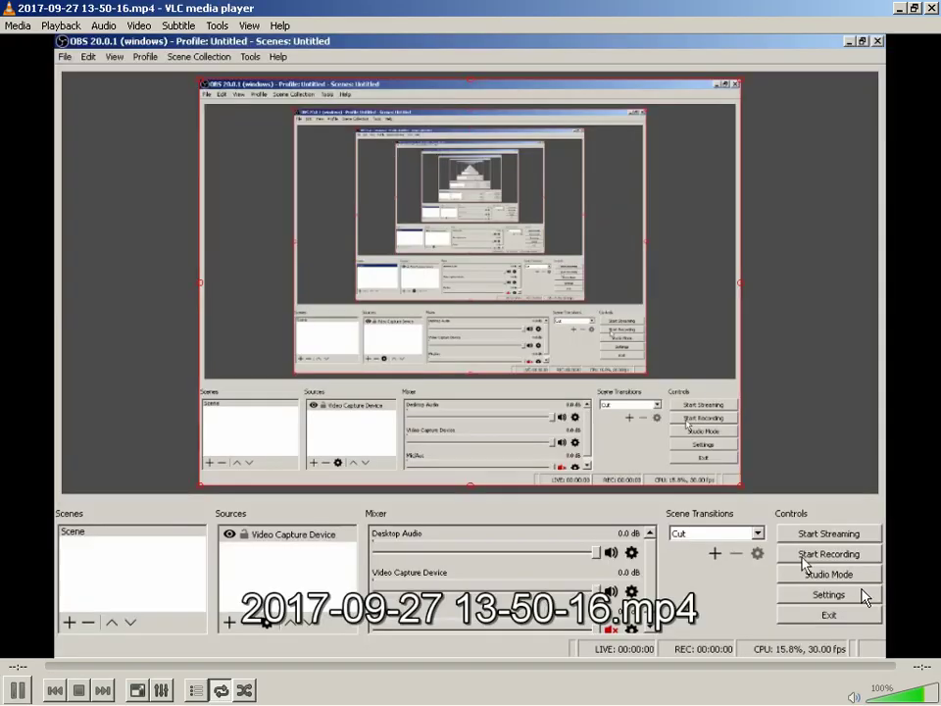
pyautogui.doubleClick(865, 597)
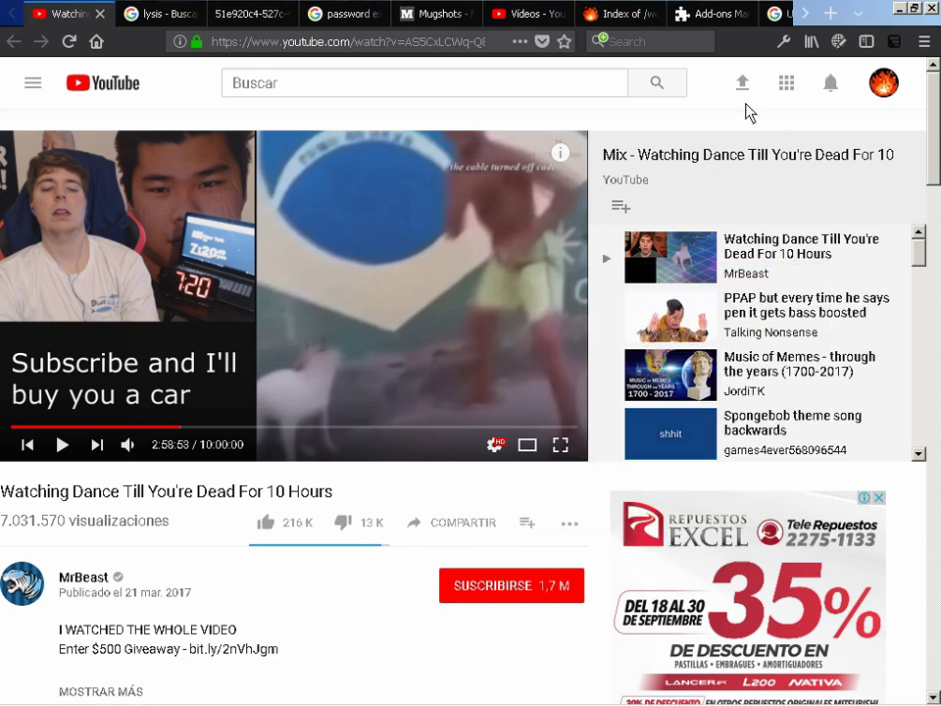
pyautogui.scroll(-5, 662, 17)
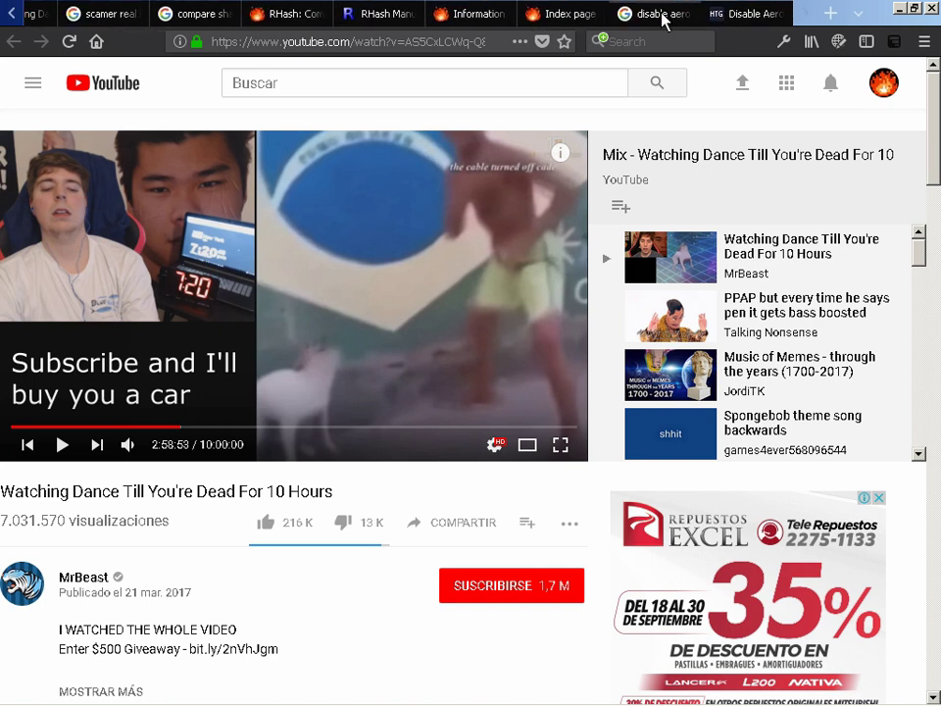
pyautogui.hotkey('alt', 'Tab')
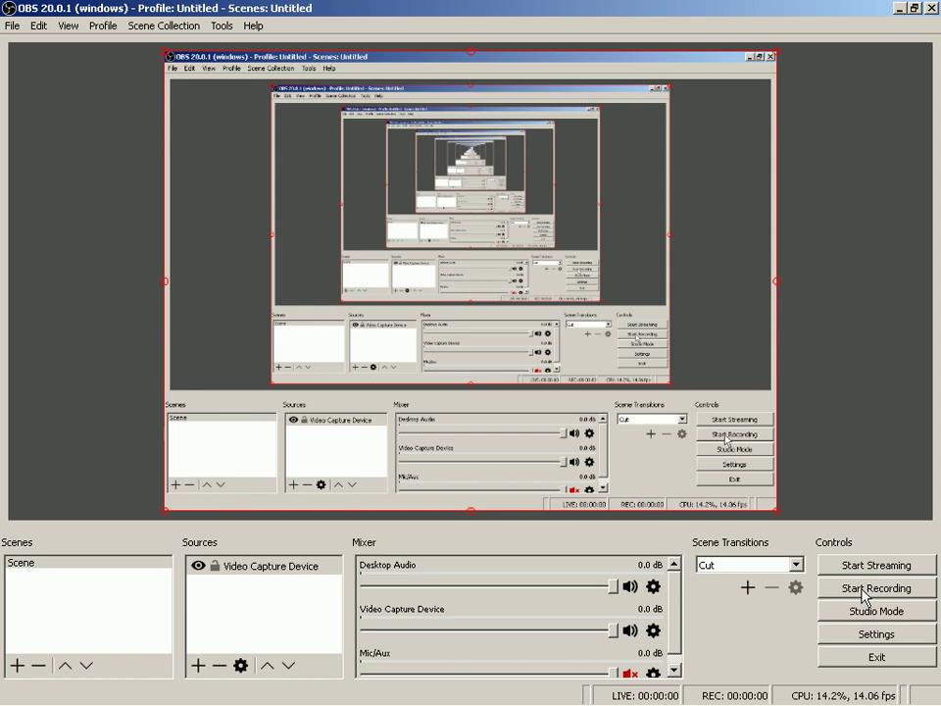
pyautogui.hotkey('alt', 'Tab')
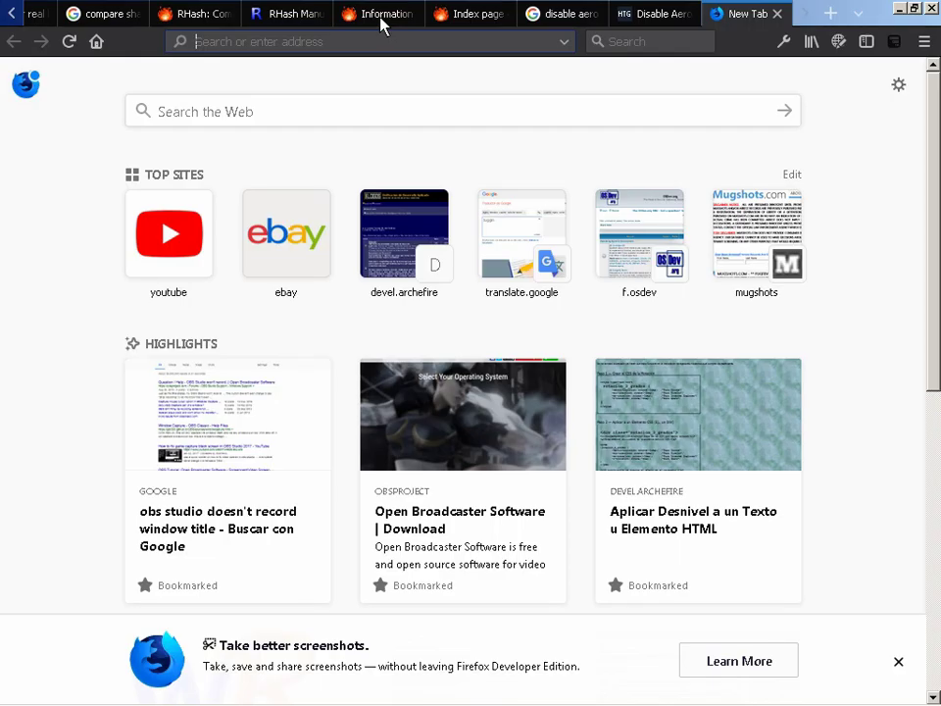
pyautogui.hotkey('ctrl', 'Tab')
pyautogui.scroll(-3, 368, 20)
pyautogui.hotkey('alt', 'Tab')
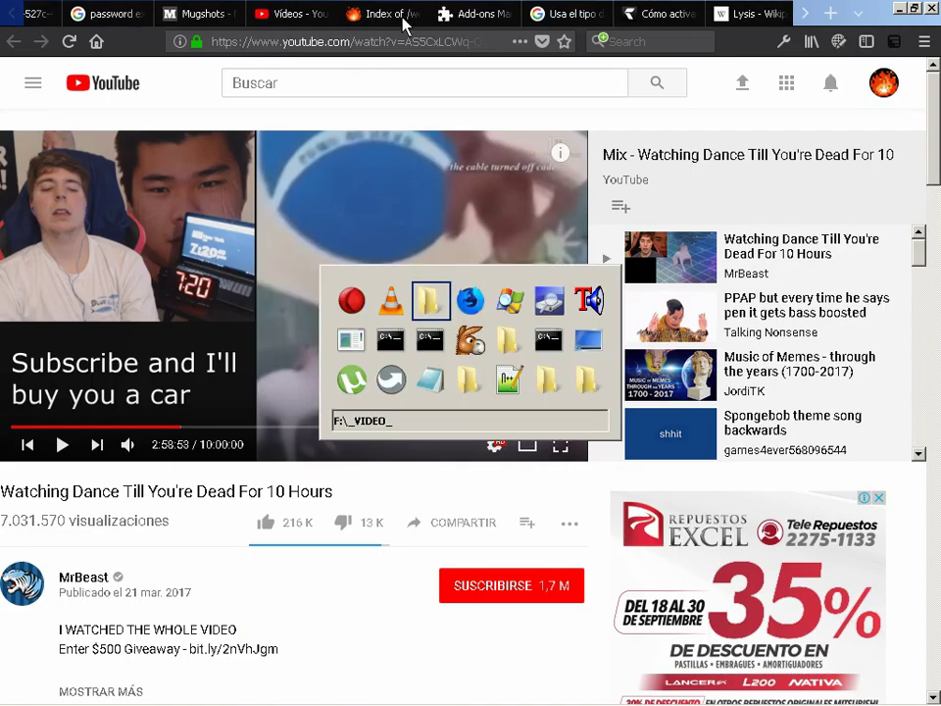